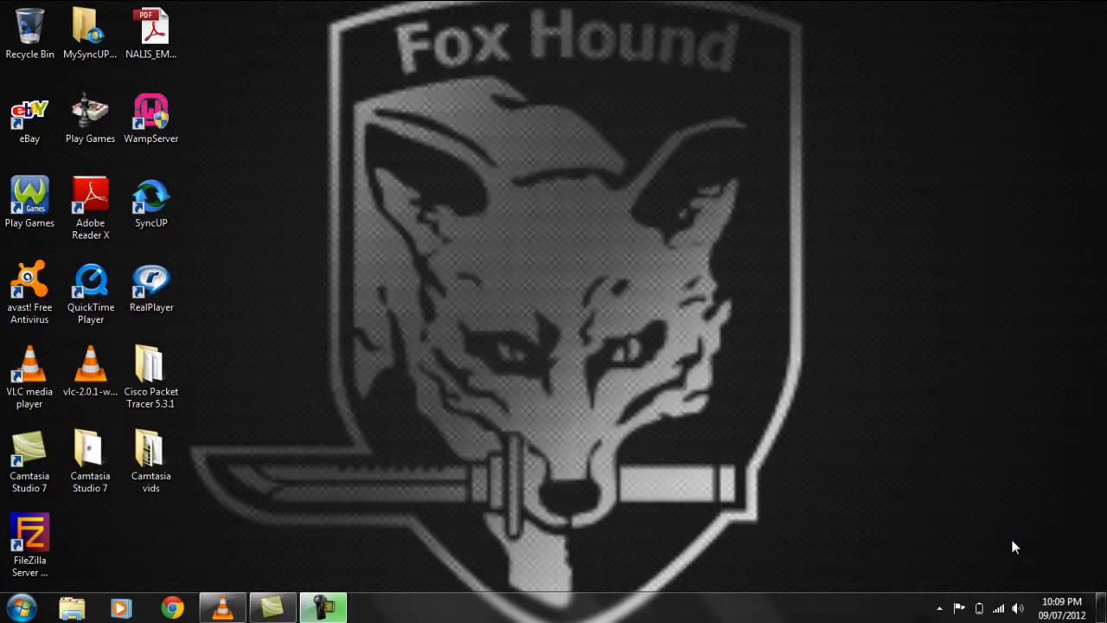
- In Chrome, search Google for filezilla and open the FileZilla Server download page
left_click(173, 608)
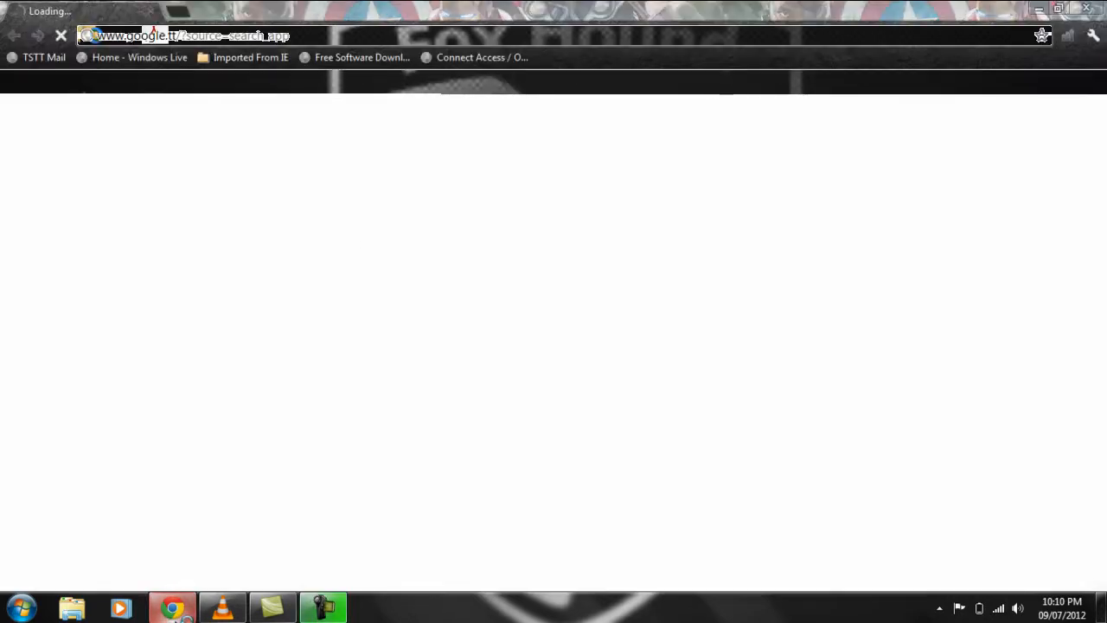
left_click(705, 372)
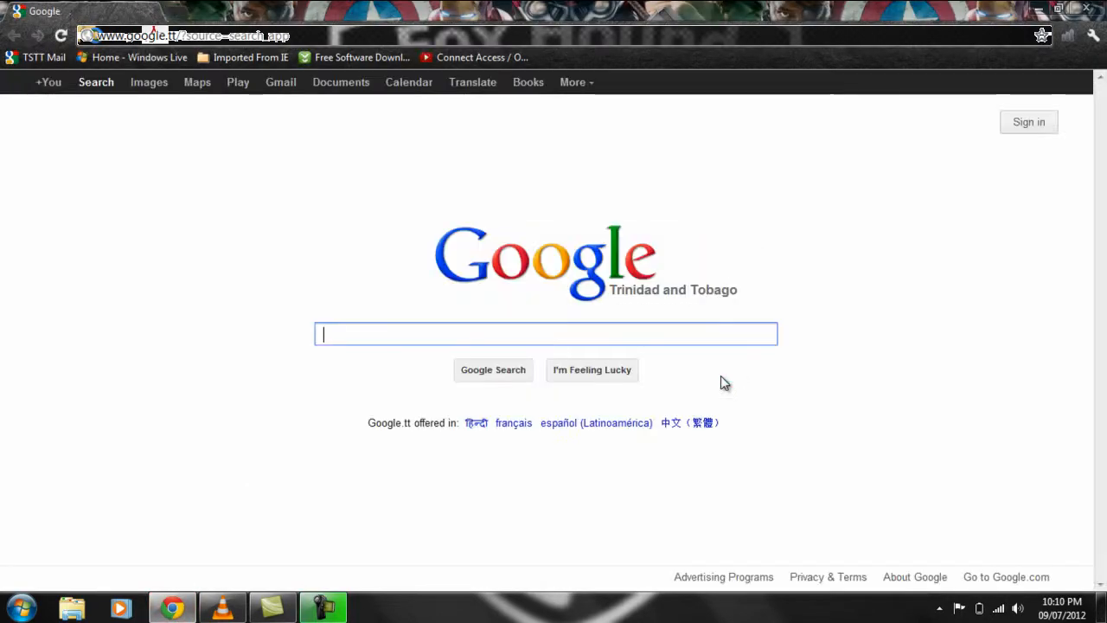
type("file")
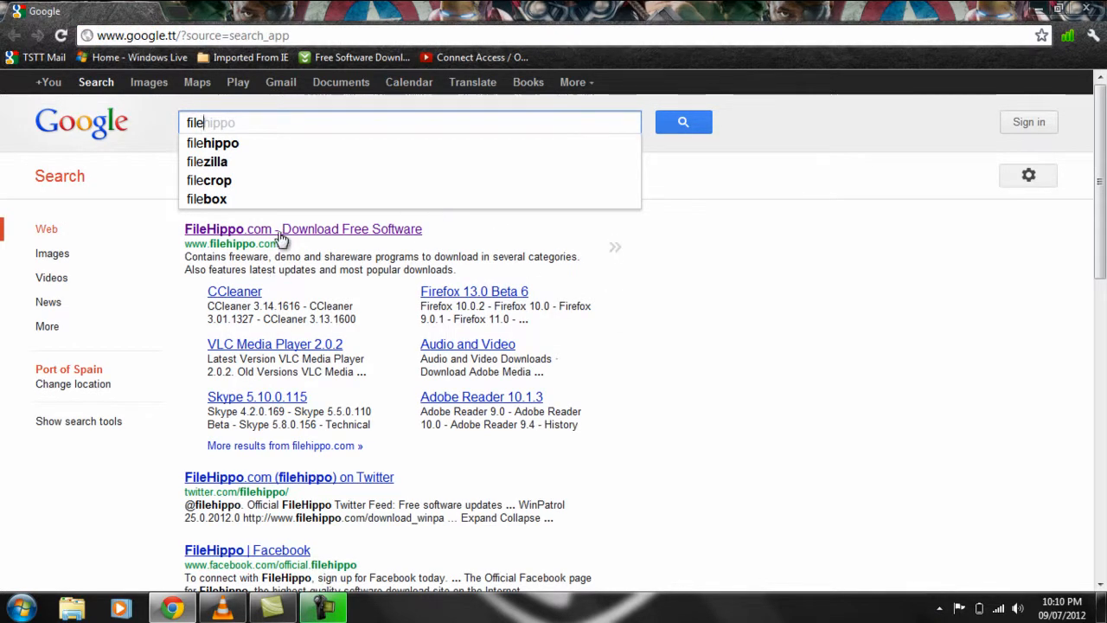
left_click(205, 168)
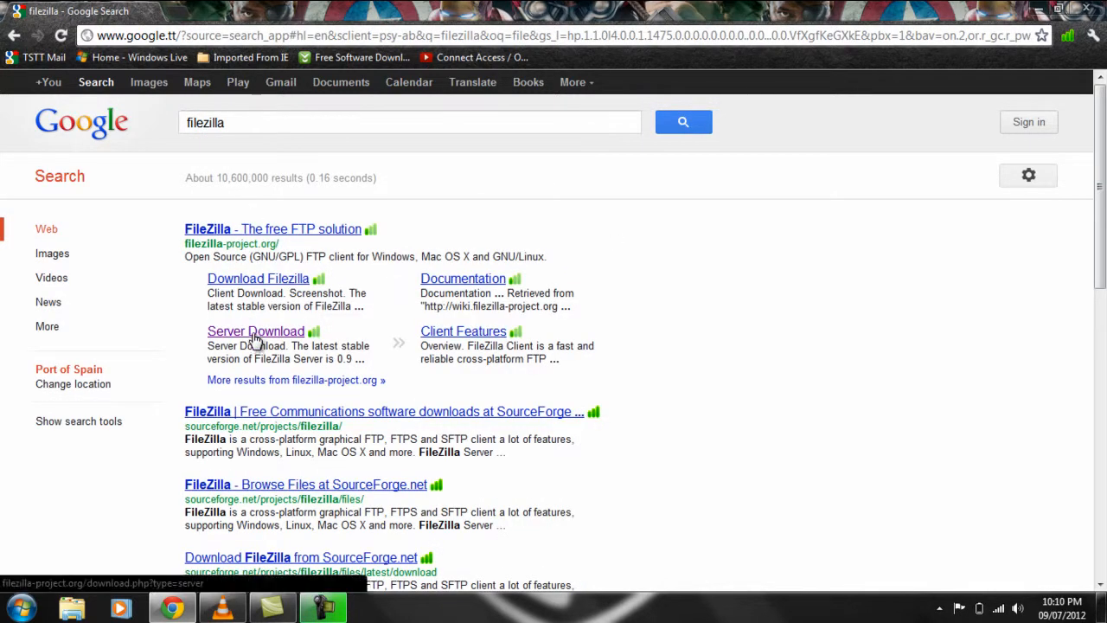
left_click(257, 336)
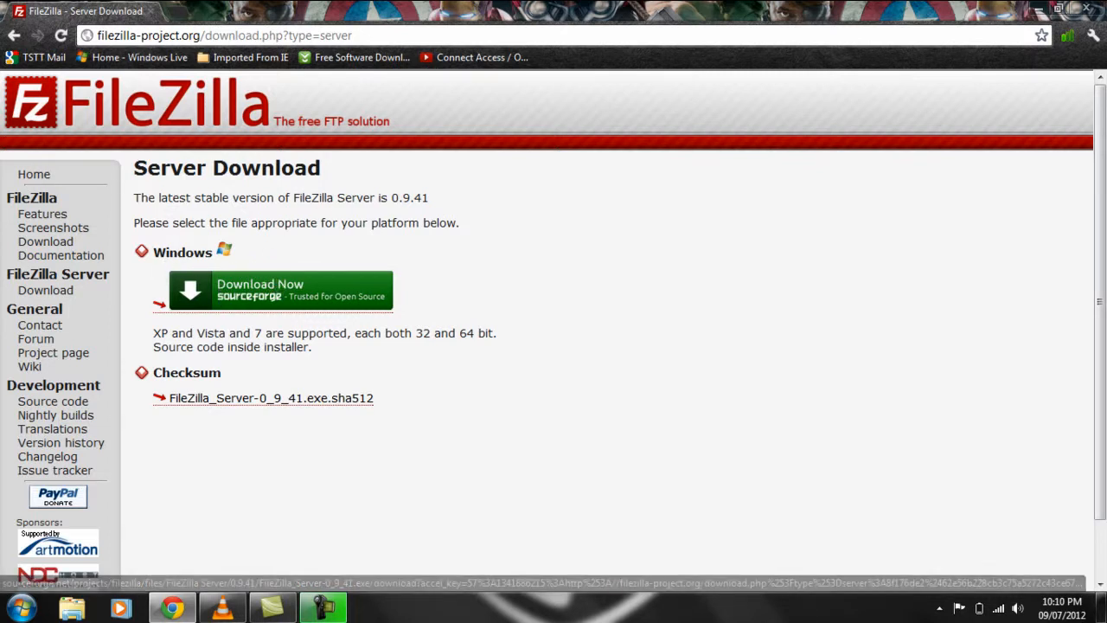
- Launch FileZilla Server's admin interface, connect to 127.0.0.1, and open the Users settings
left_click(1042, 5)
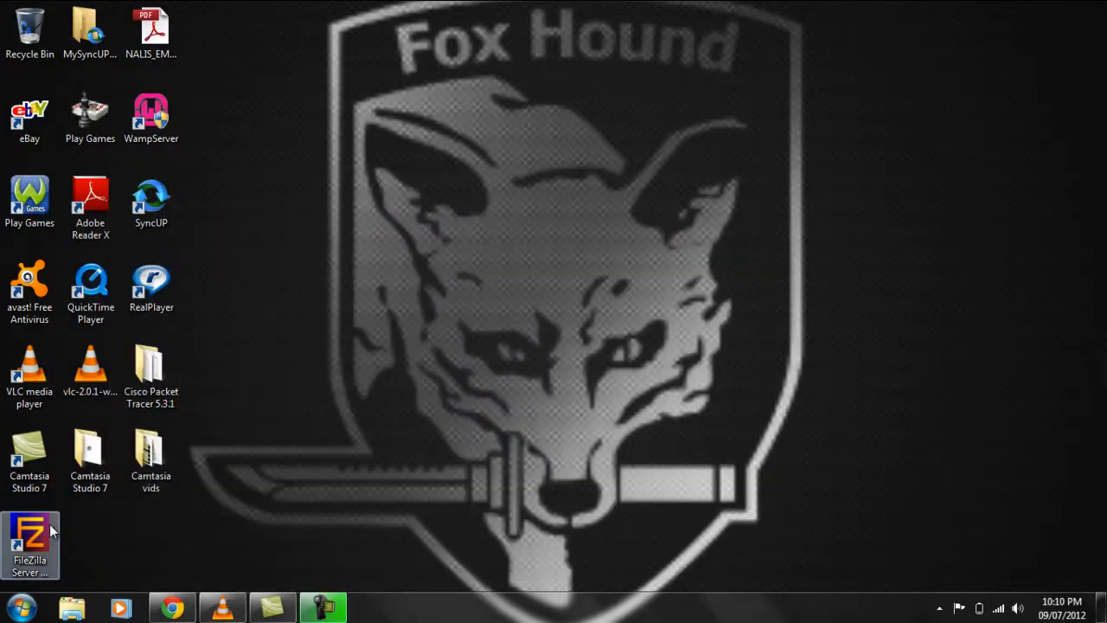
double_click(30, 540)
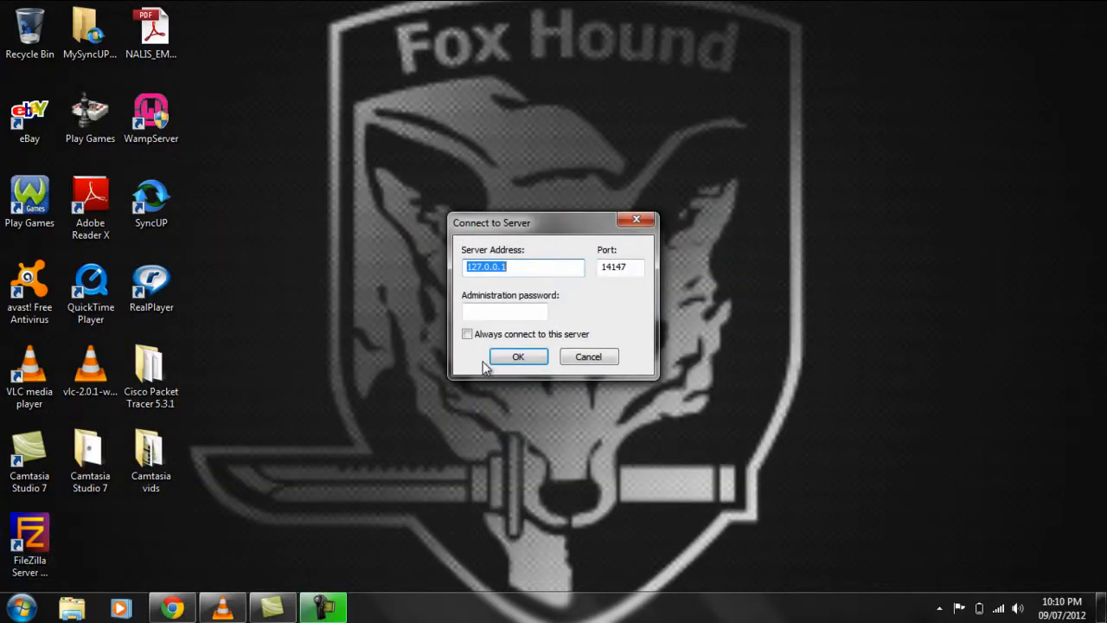
left_click(517, 357)
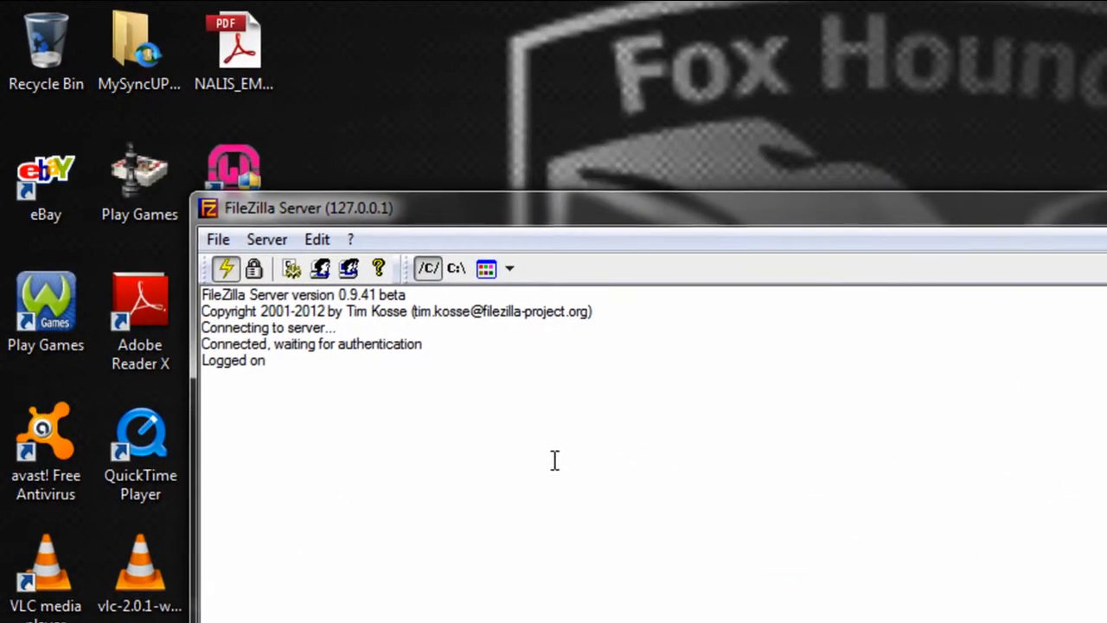
left_click(324, 234)
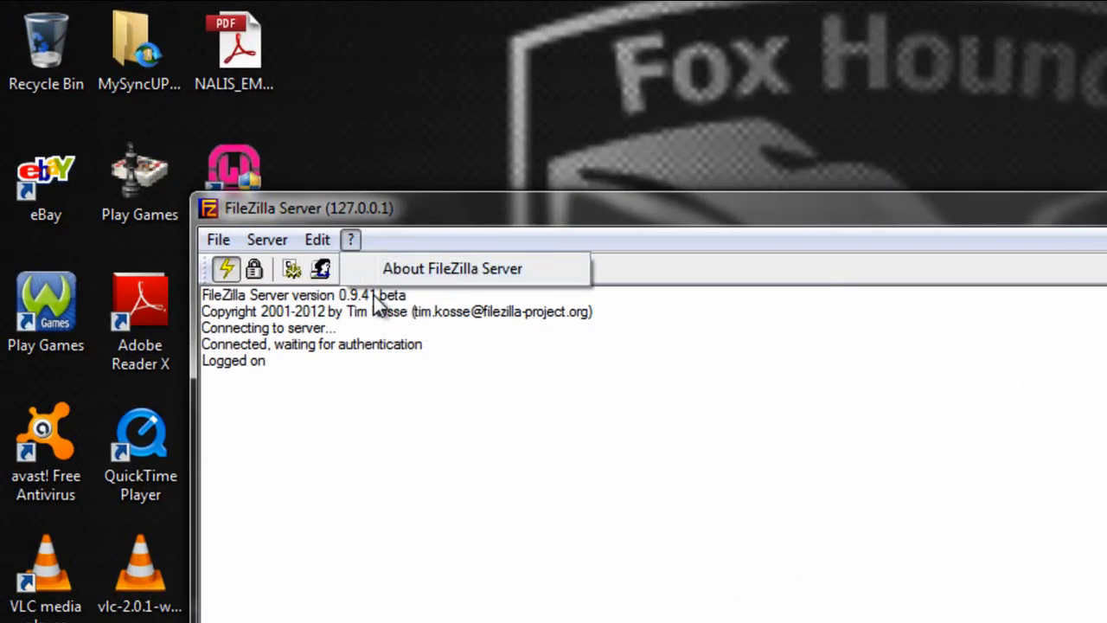
mouse_move(321, 243)
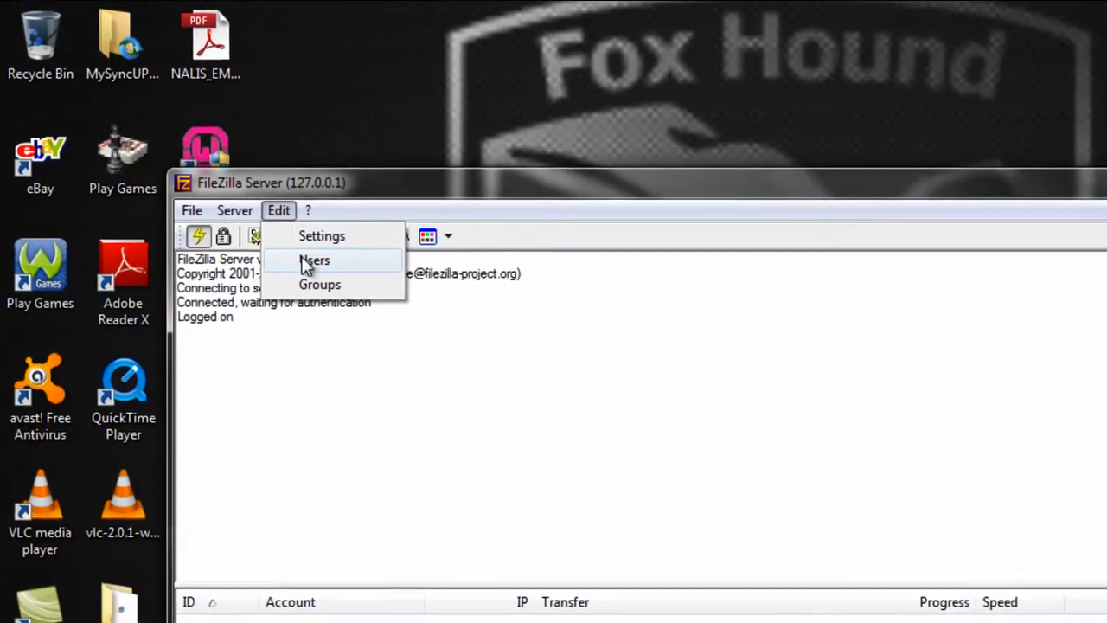
left_click(307, 263)
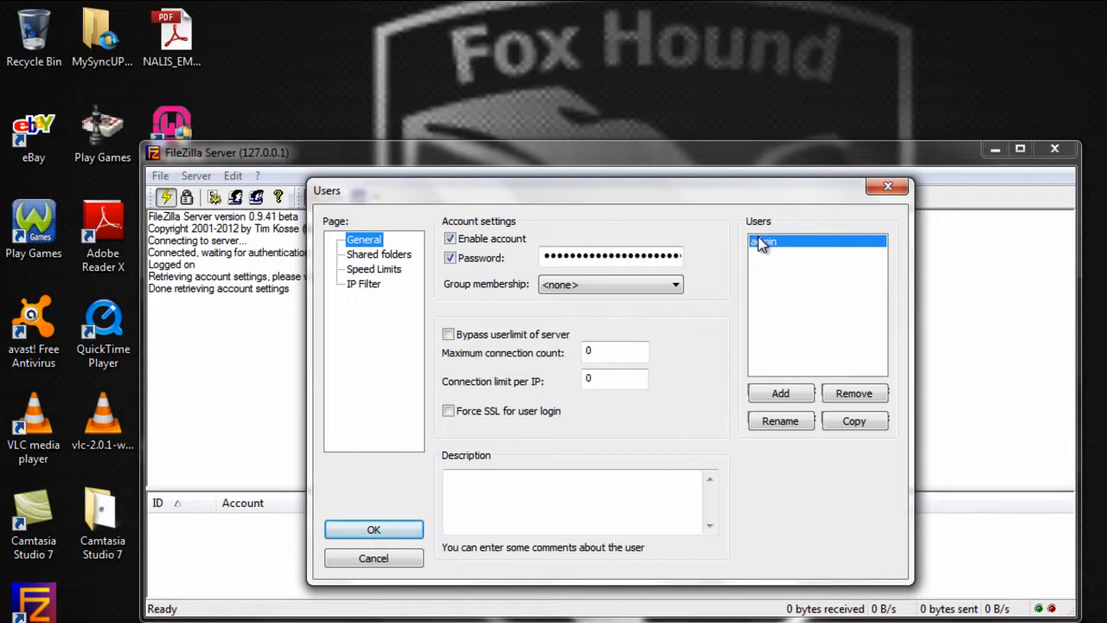
- Remove the old admin account and add a new user named admin
left_click(844, 393)
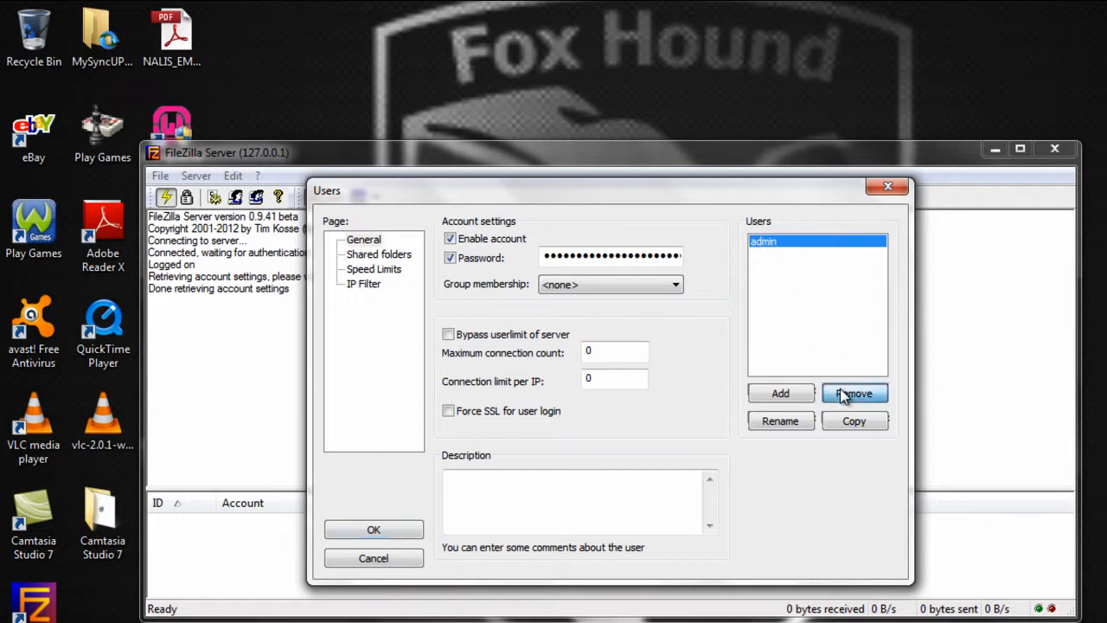
left_click(764, 403)
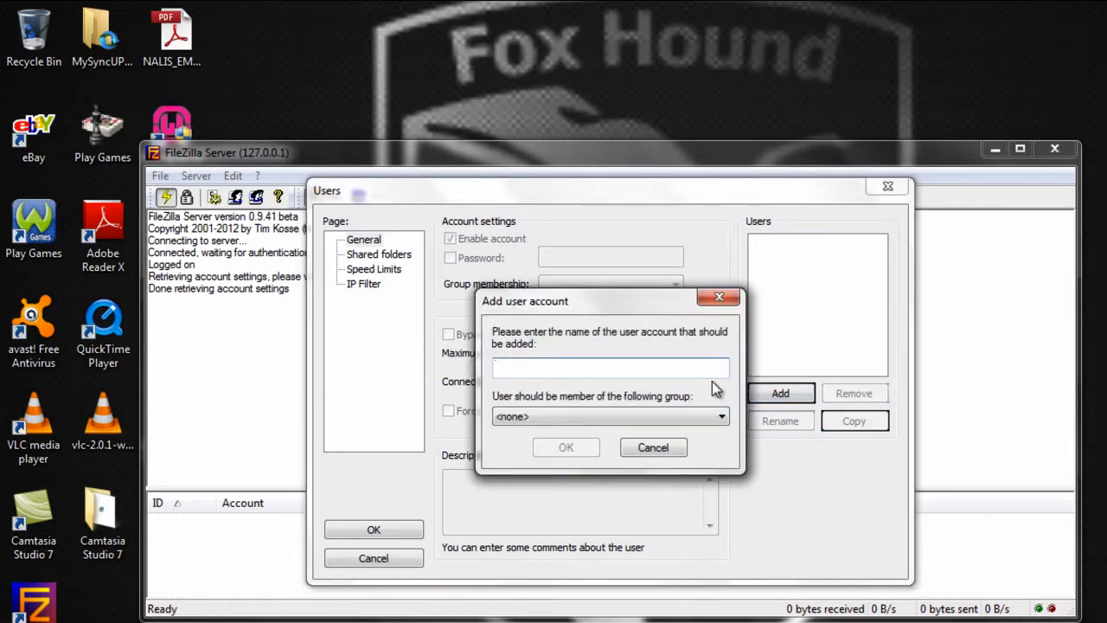
type("admin")
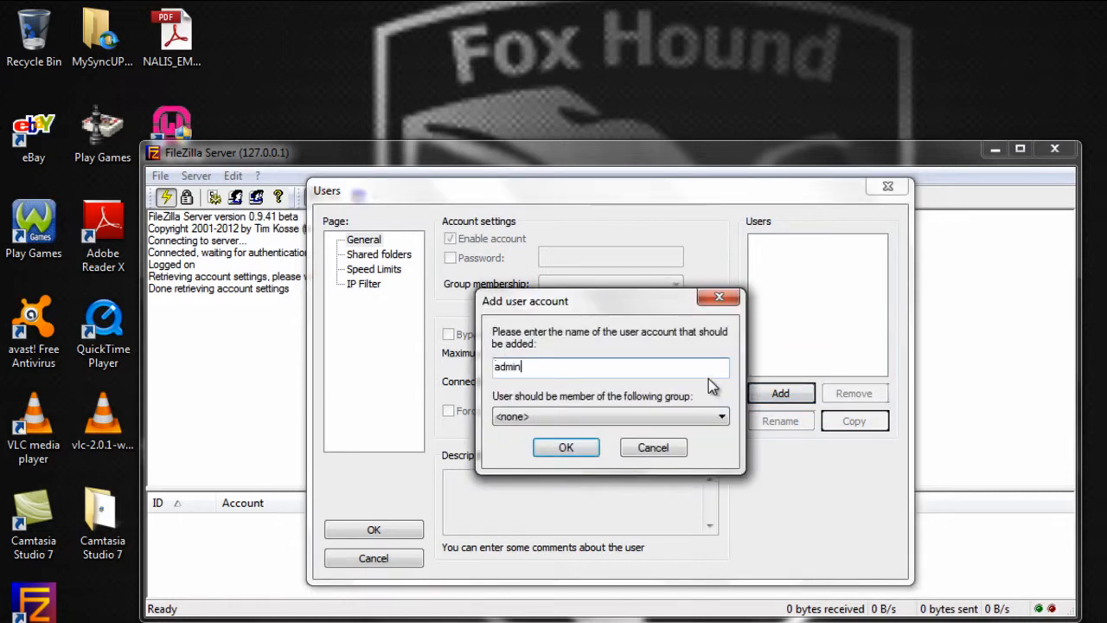
left_click(565, 447)
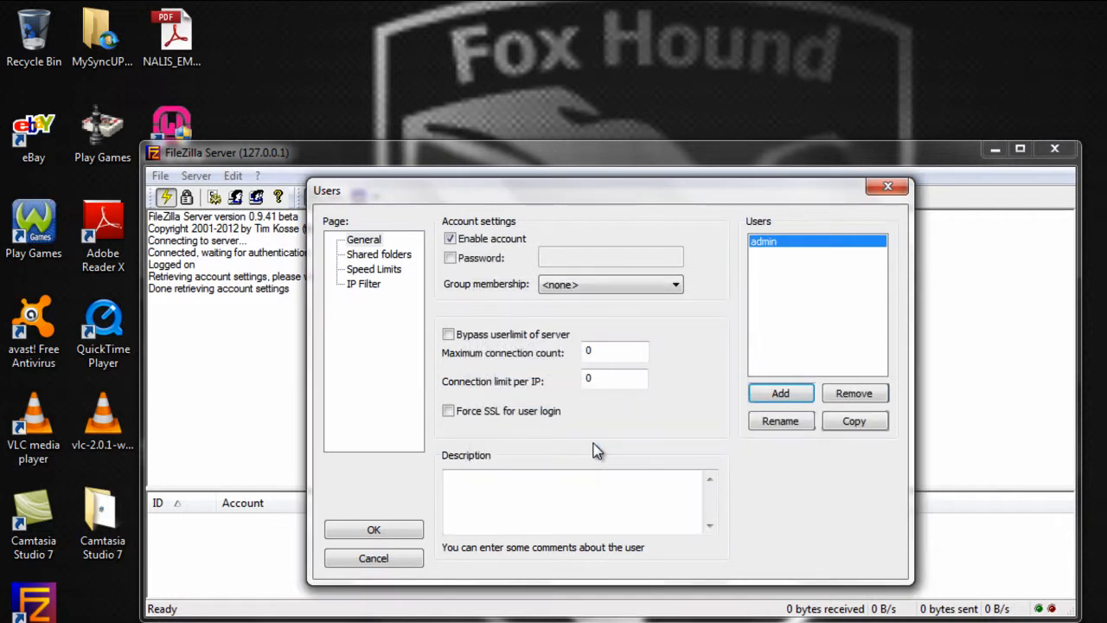
- Enable password protection for the admin account and type its password
left_click(450, 259)
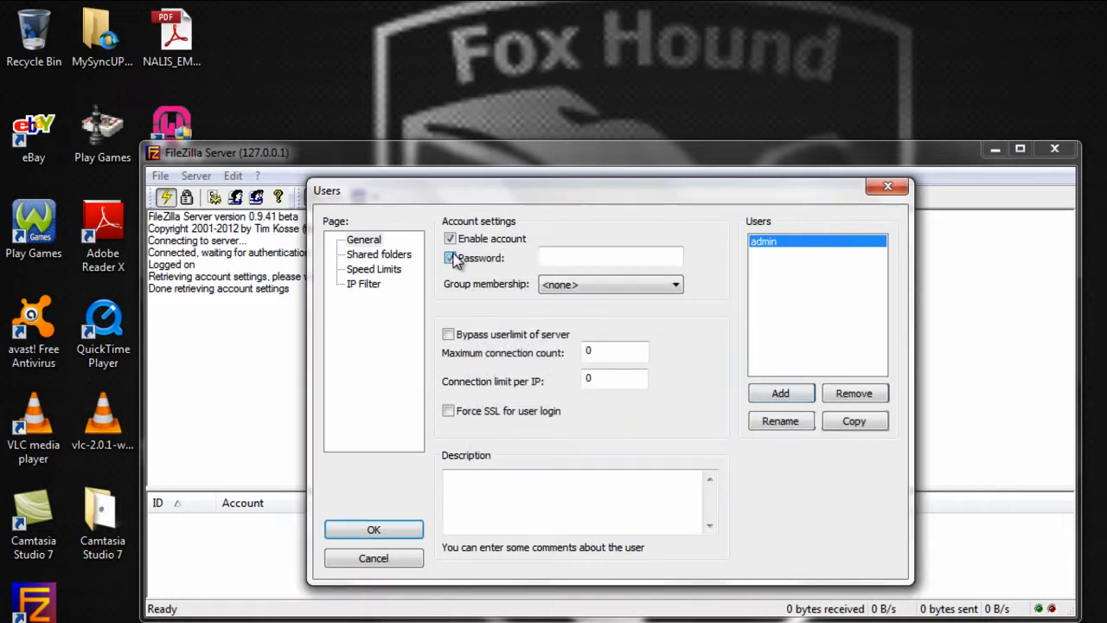
left_click(569, 257)
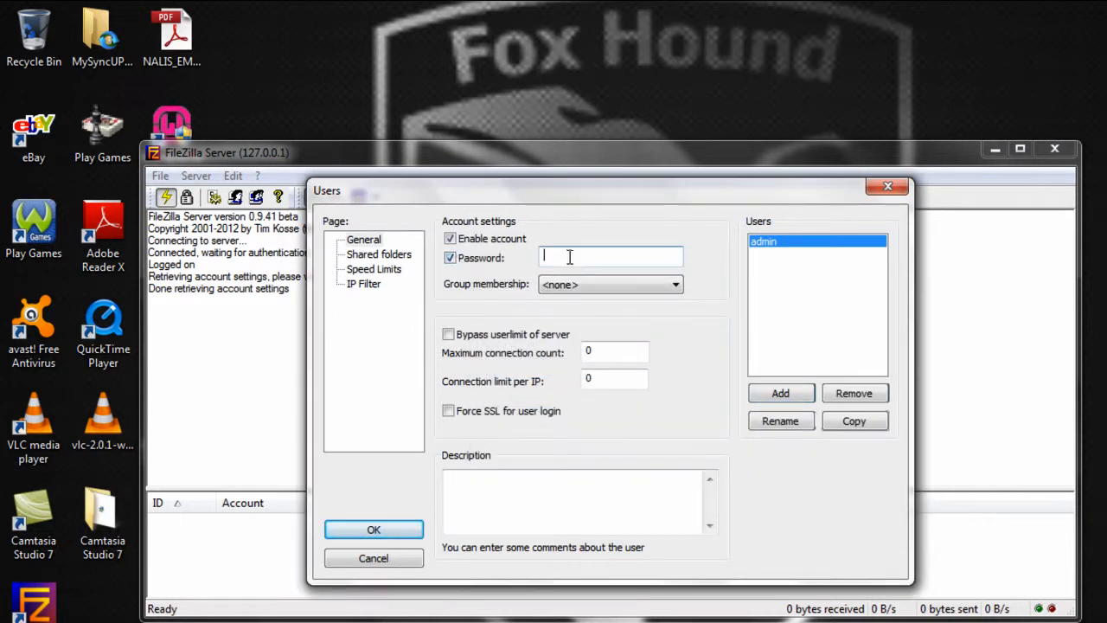
type("password12")
- Add Kristo's My Music\Worship songs folder as admin's shared folder
left_click(381, 256)
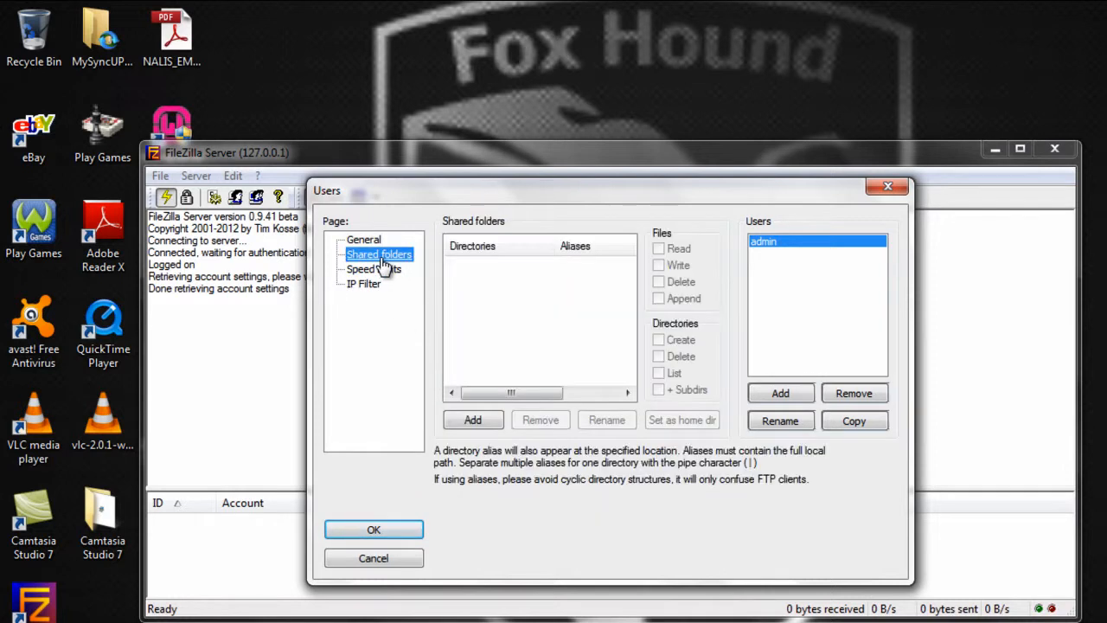
left_click(476, 421)
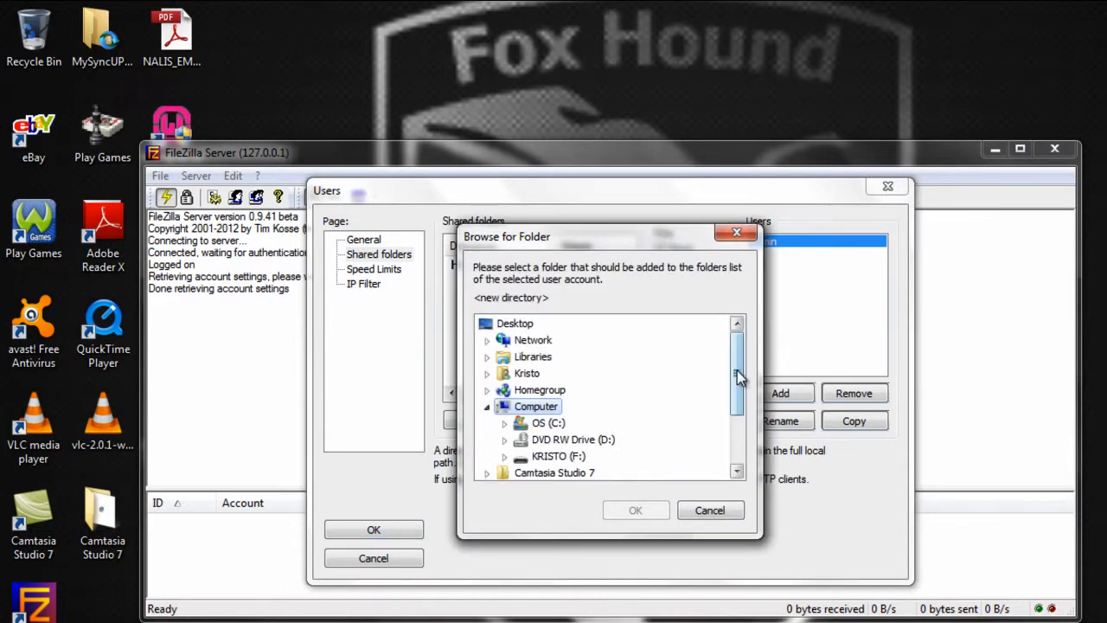
mouse_move(736, 371)
left_mouse_down()
mouse_move(737, 454)
mouse_move(737, 389)
left_mouse_up()
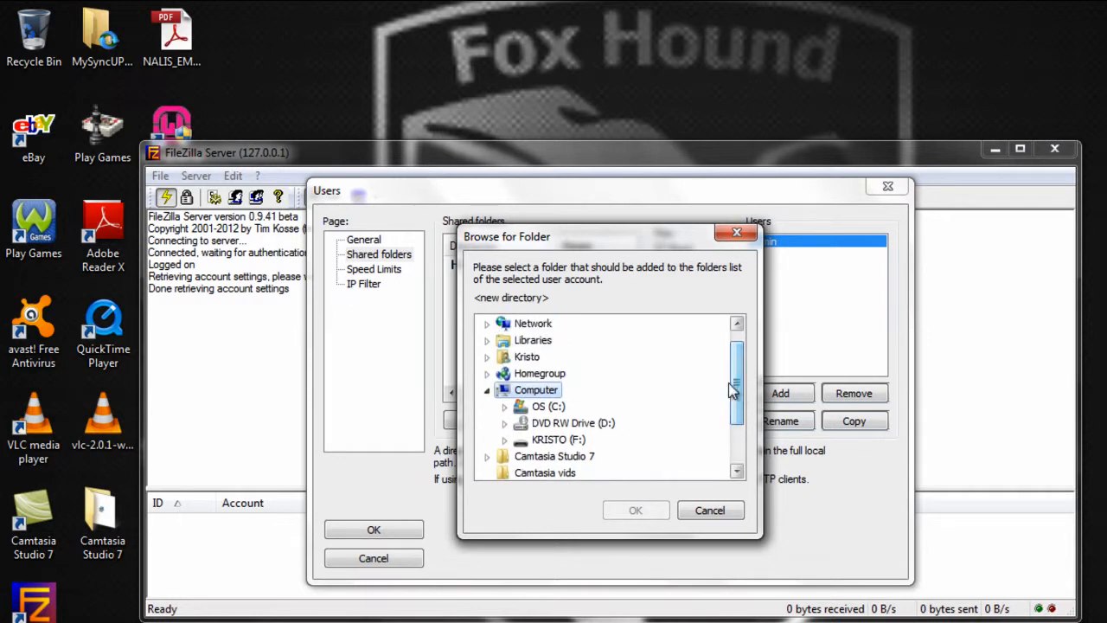
left_click(527, 358)
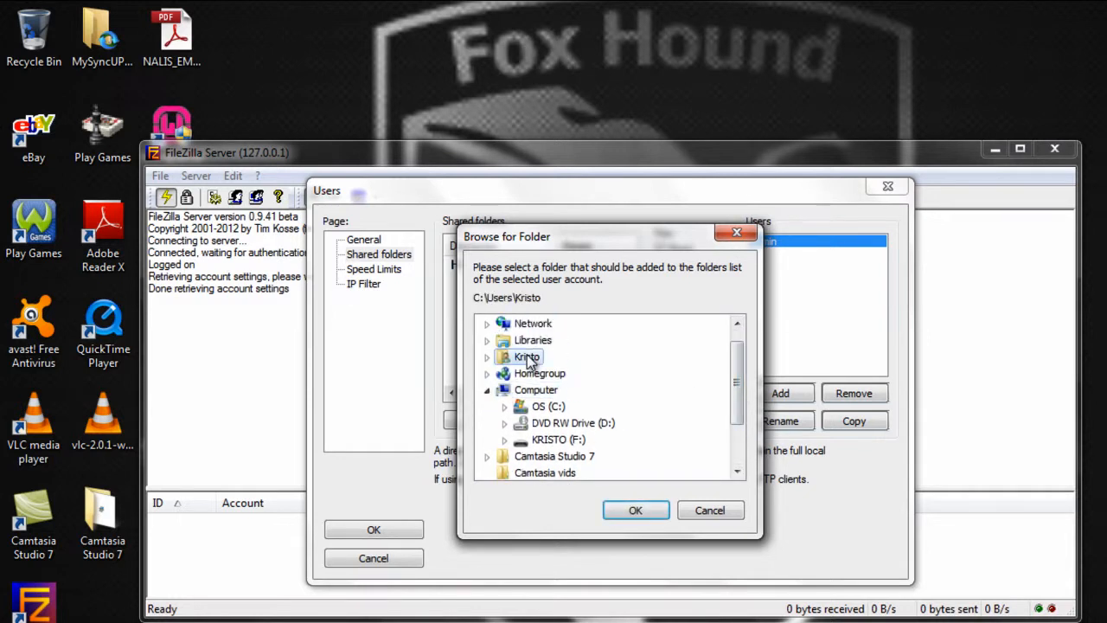
double_click(528, 358)
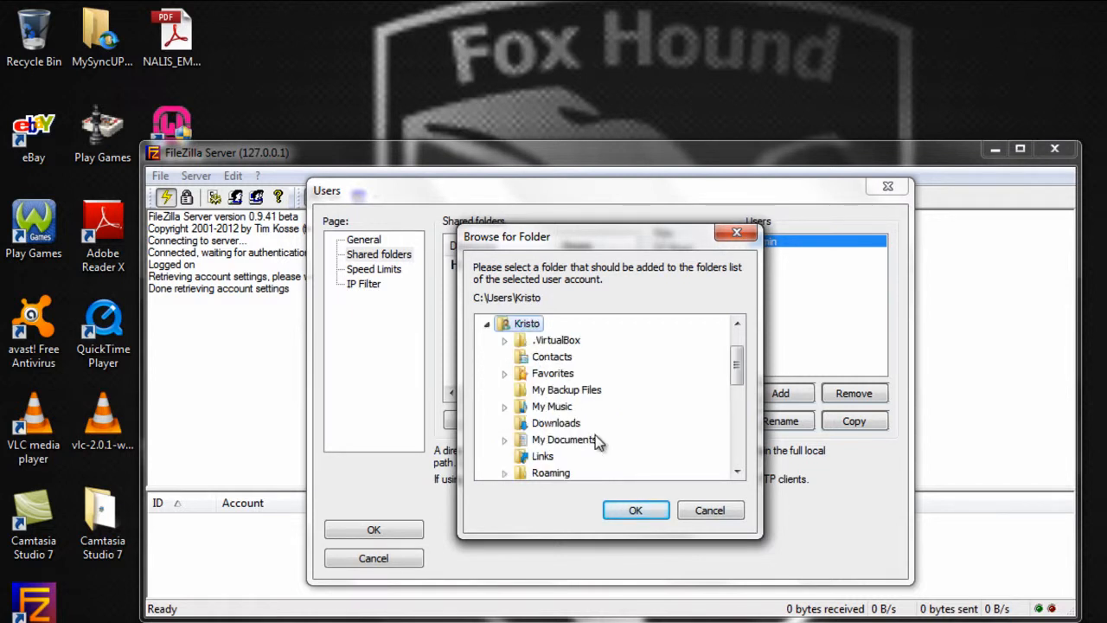
double_click(548, 407)
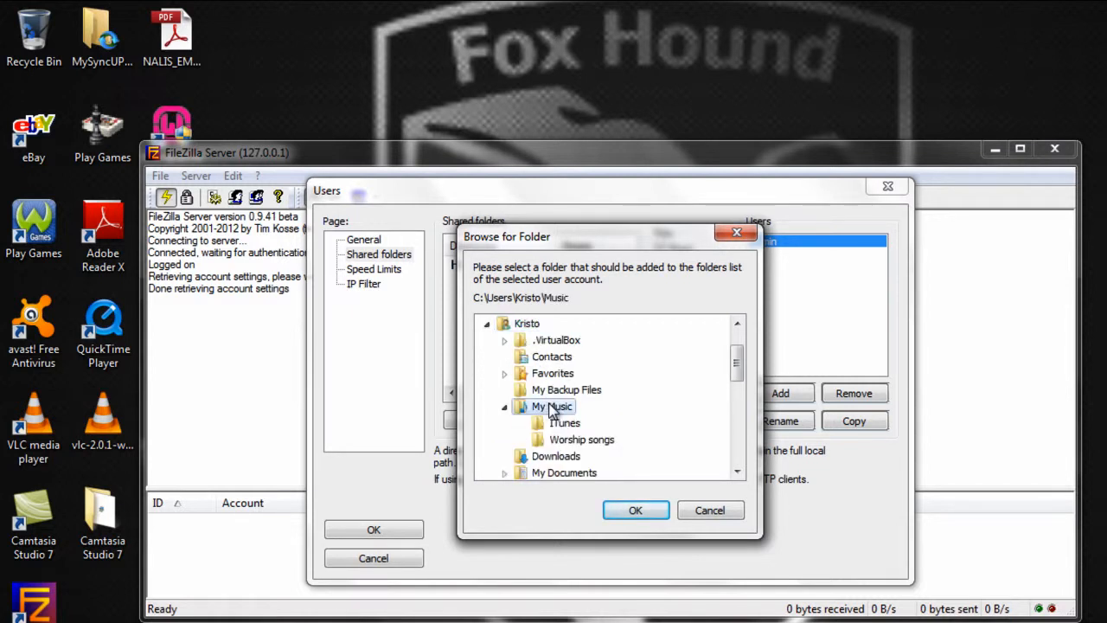
left_click(583, 442)
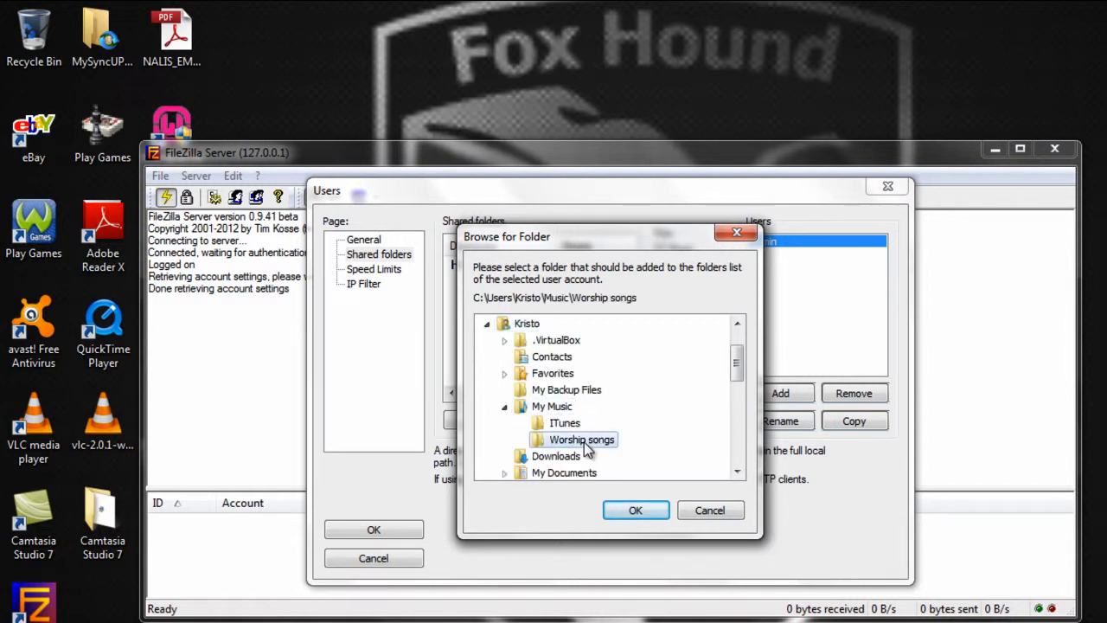
left_click(632, 511)
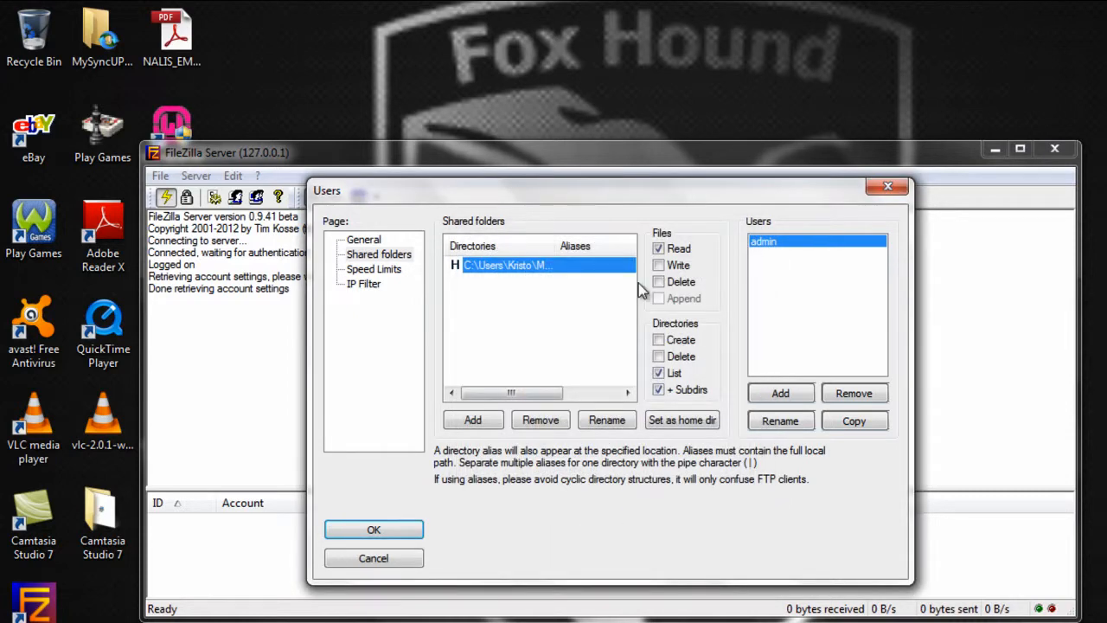
- Grant file Write and Delete plus directory Create and Delete permissions, then save
left_click(658, 265)
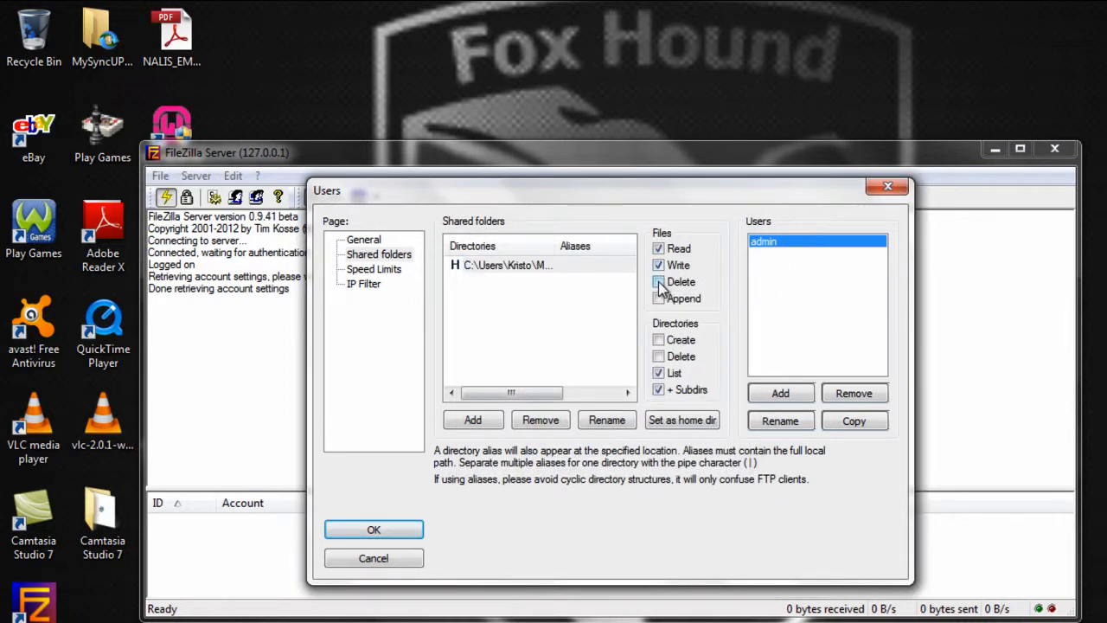
left_click(658, 283)
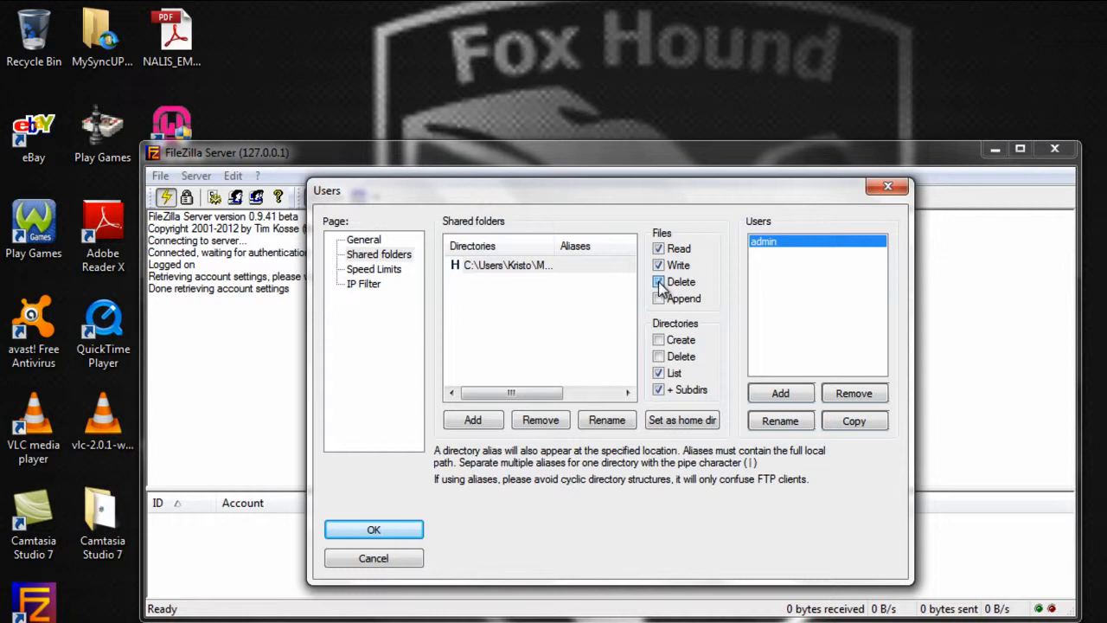
left_click(658, 340)
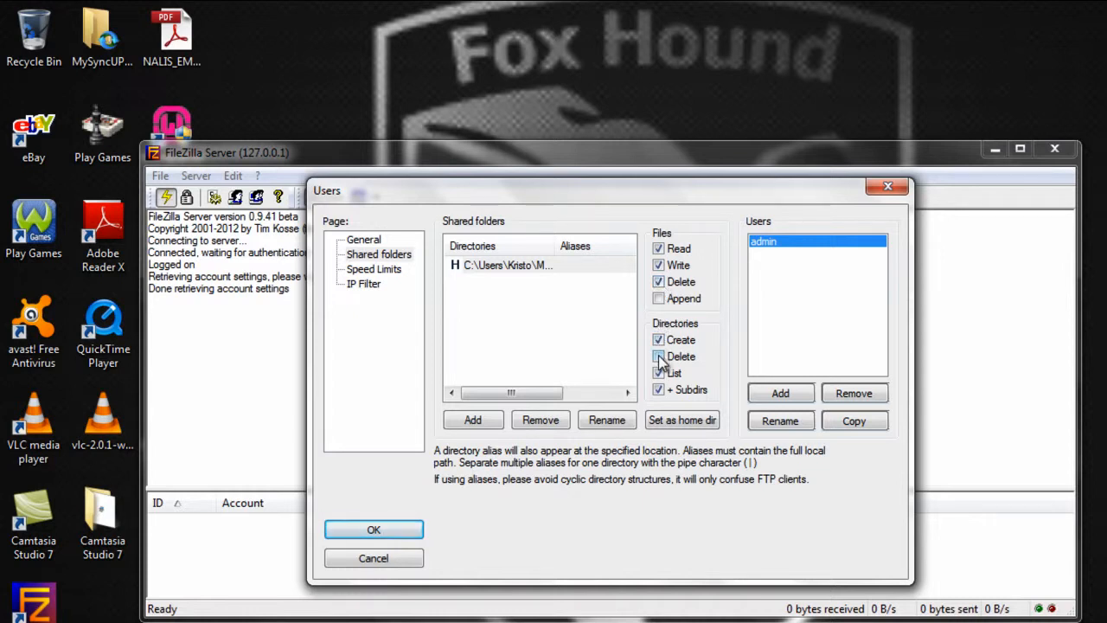
left_click(659, 357)
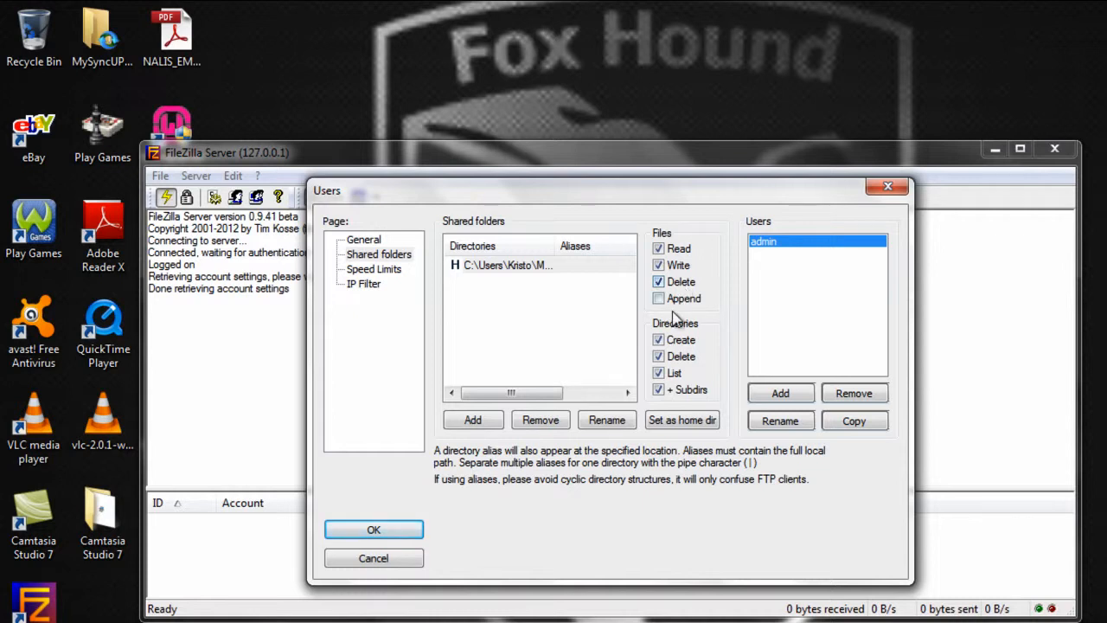
left_click(374, 530)
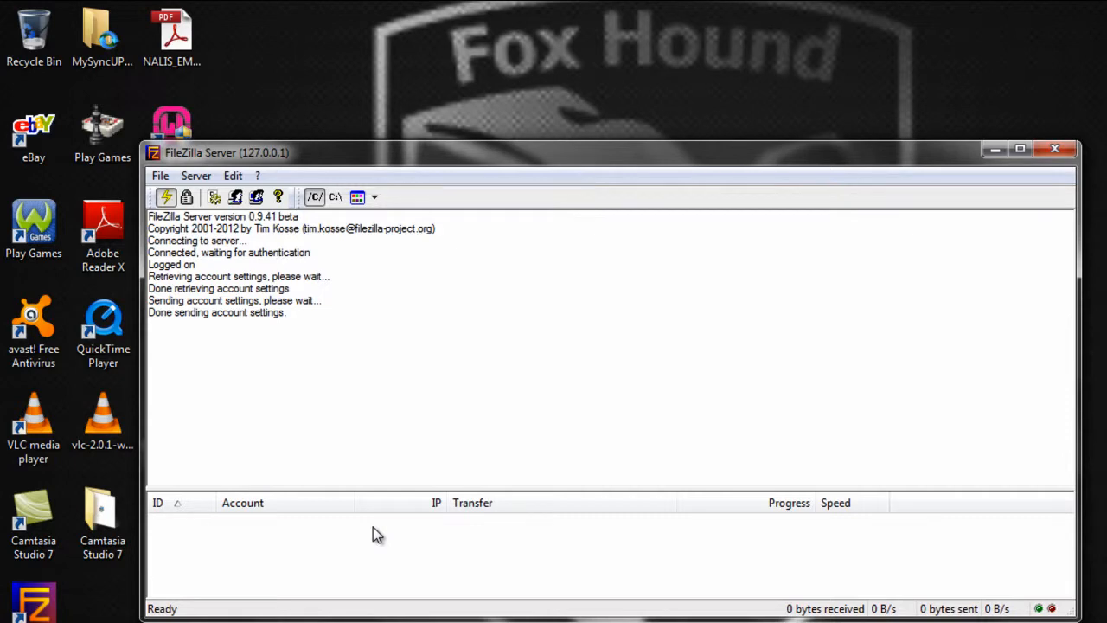
- Close FileZilla Server and start Command Prompt via a Start menu search for cmd
left_click(1055, 150)
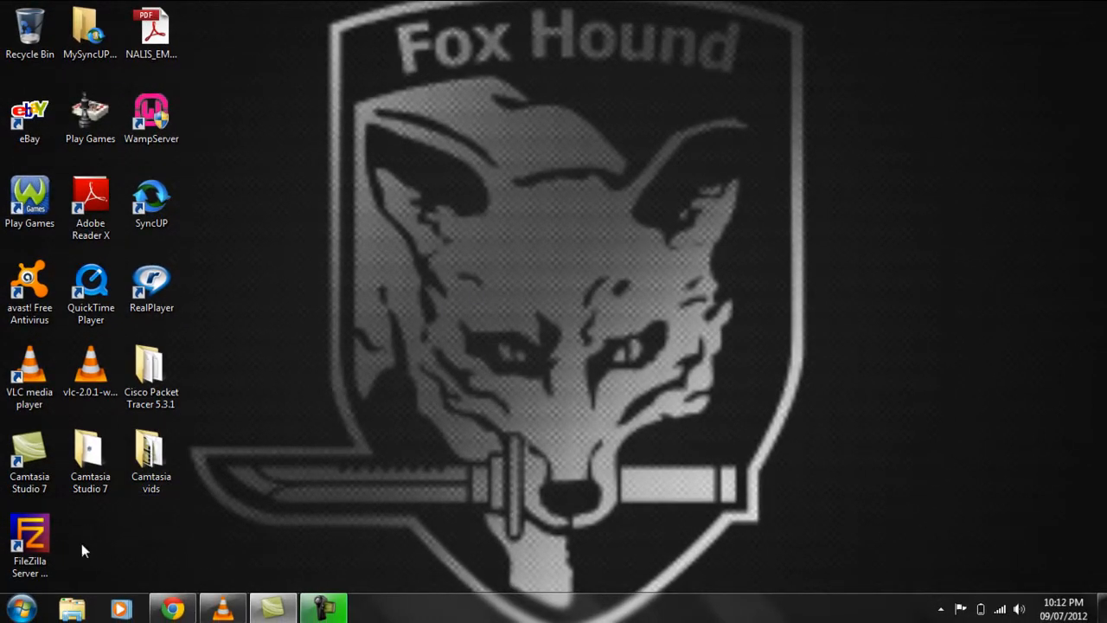
left_click(30, 607)
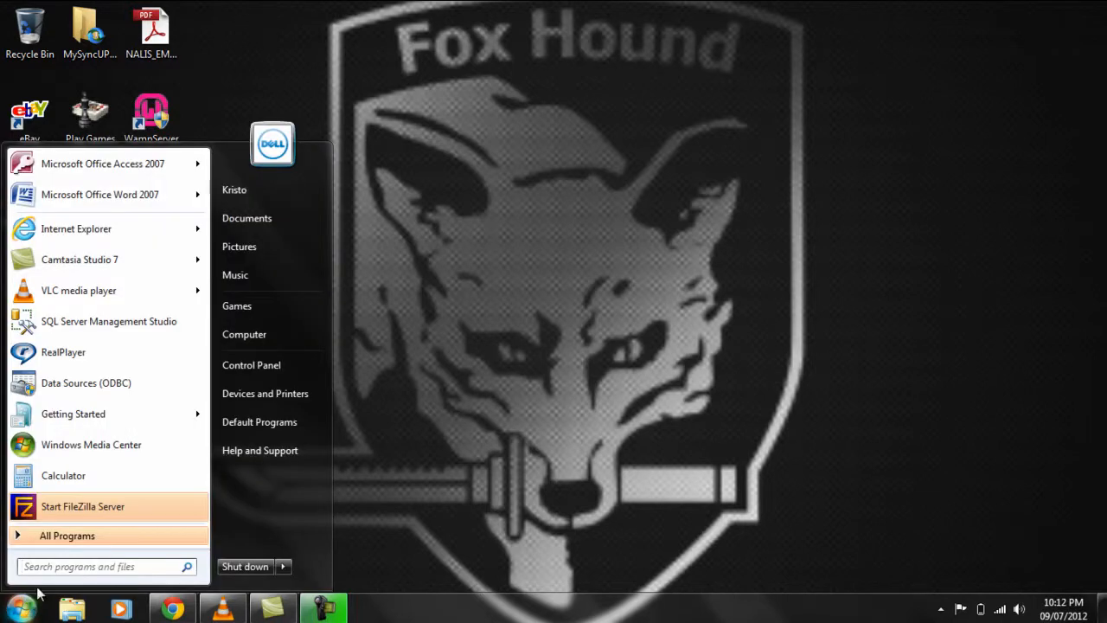
type("c")
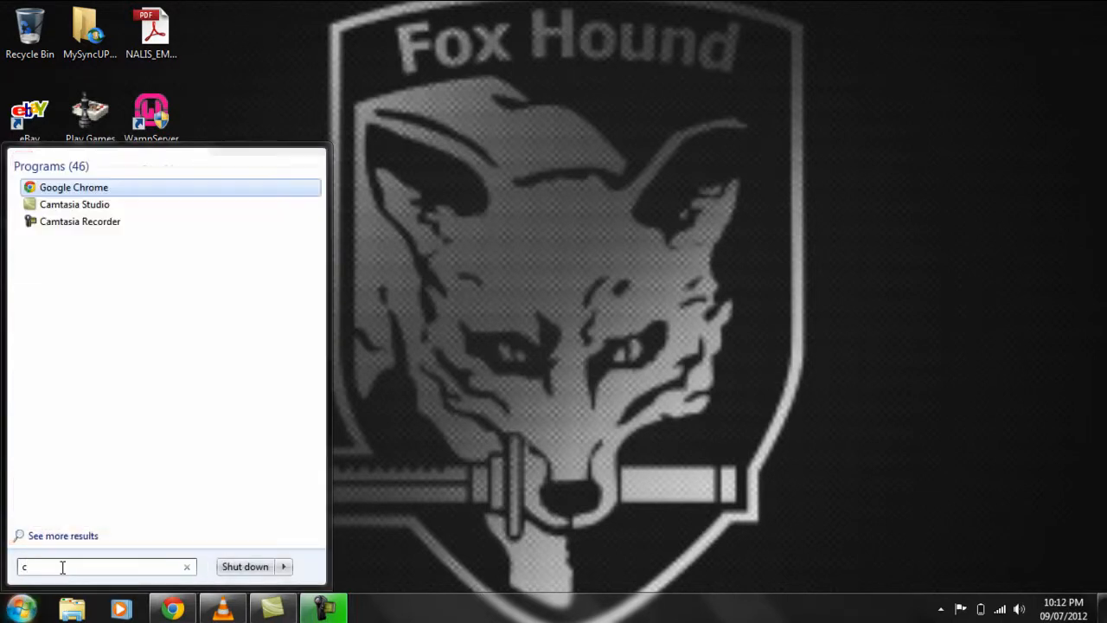
type("md")
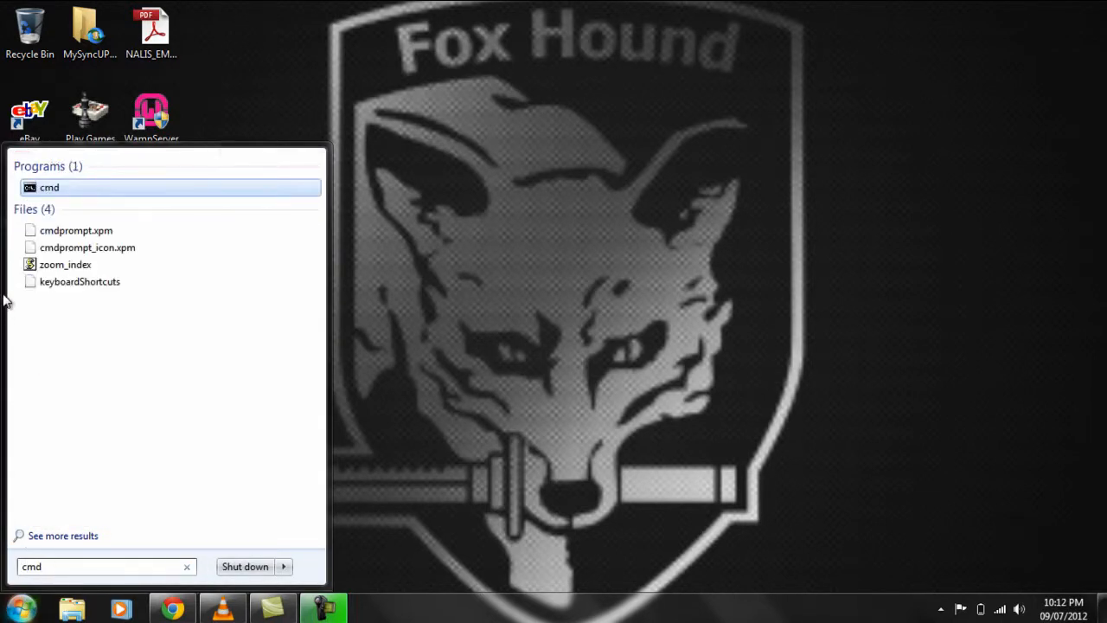
left_click(49, 189)
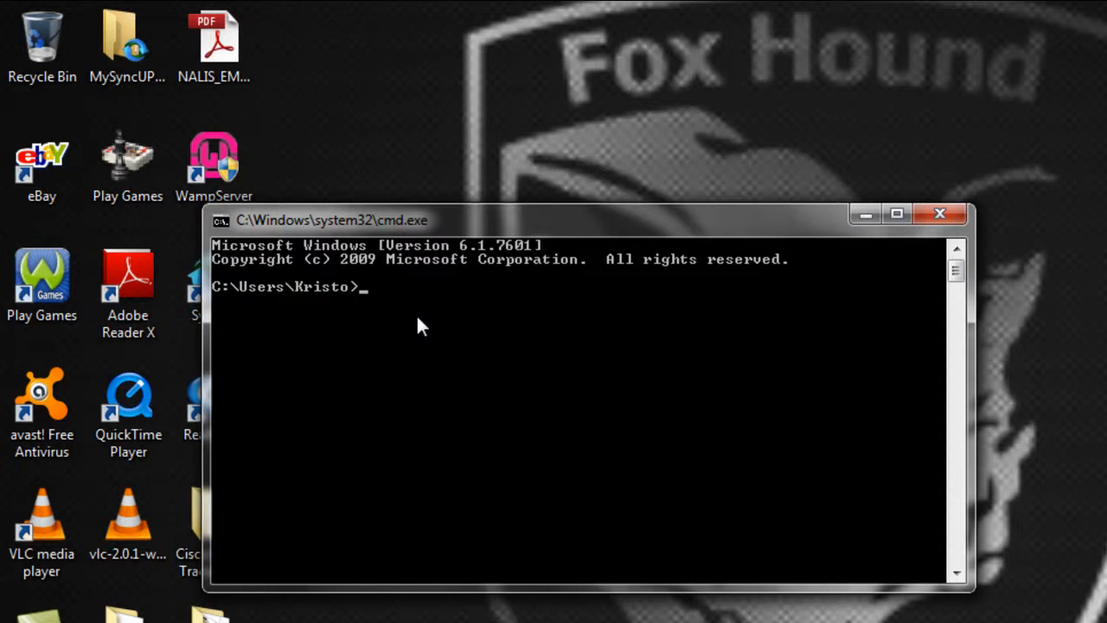
- Run ipconfig in Command Prompt to list the network adapter details
type("ipconfig")
key("Return")
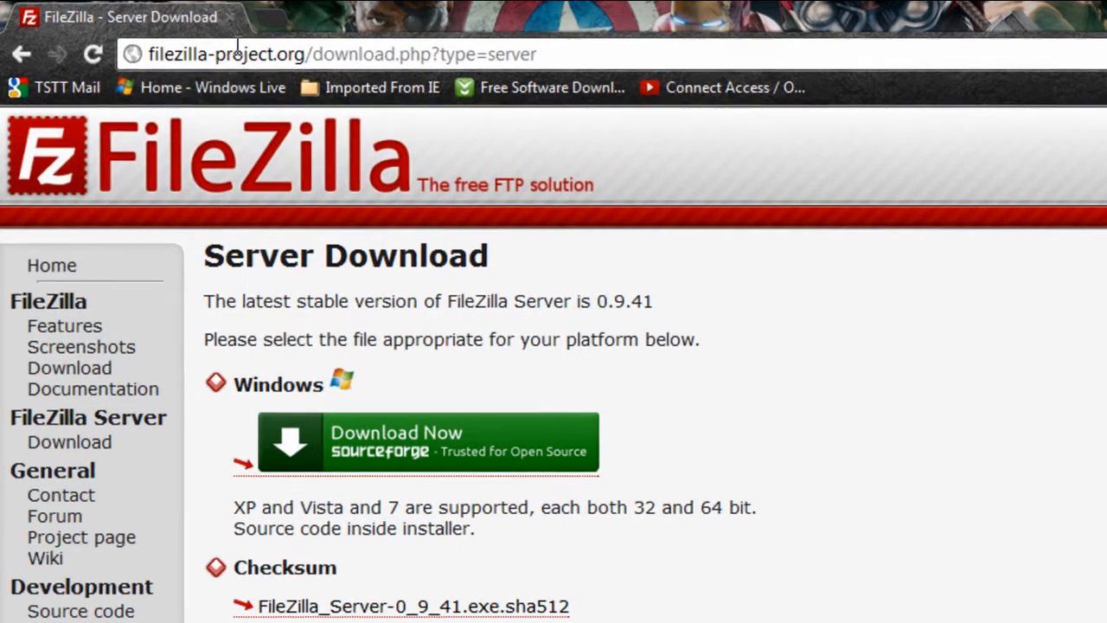
- In Chrome, go to ftp://192.168.0.3:21
left_click(239, 48)
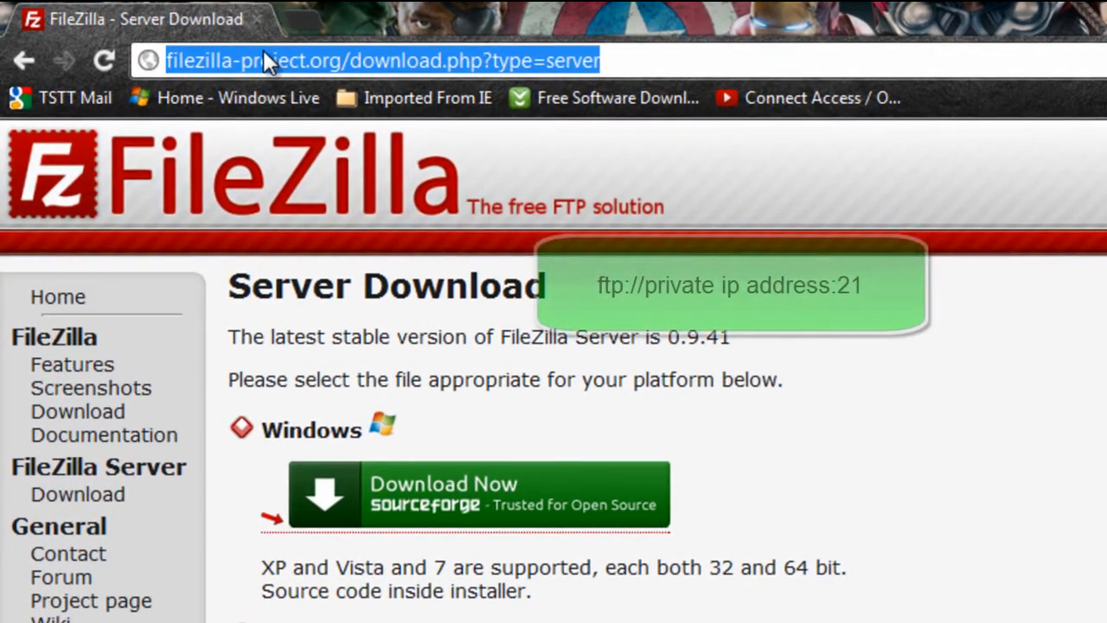
type("ftp://192.168.0.3")
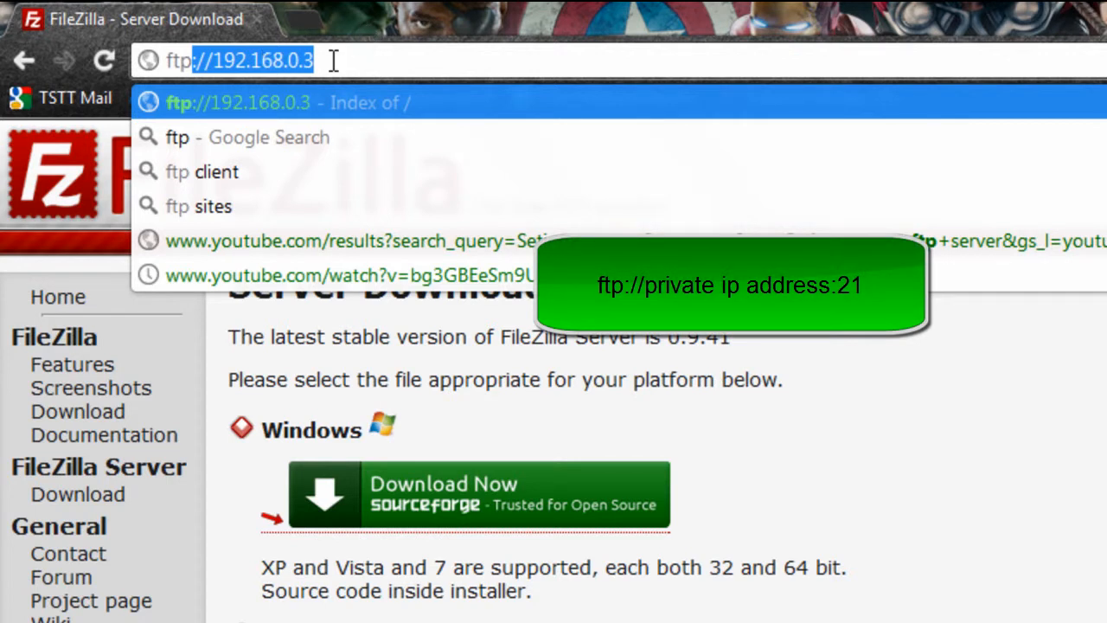
key("End")
type(":21")
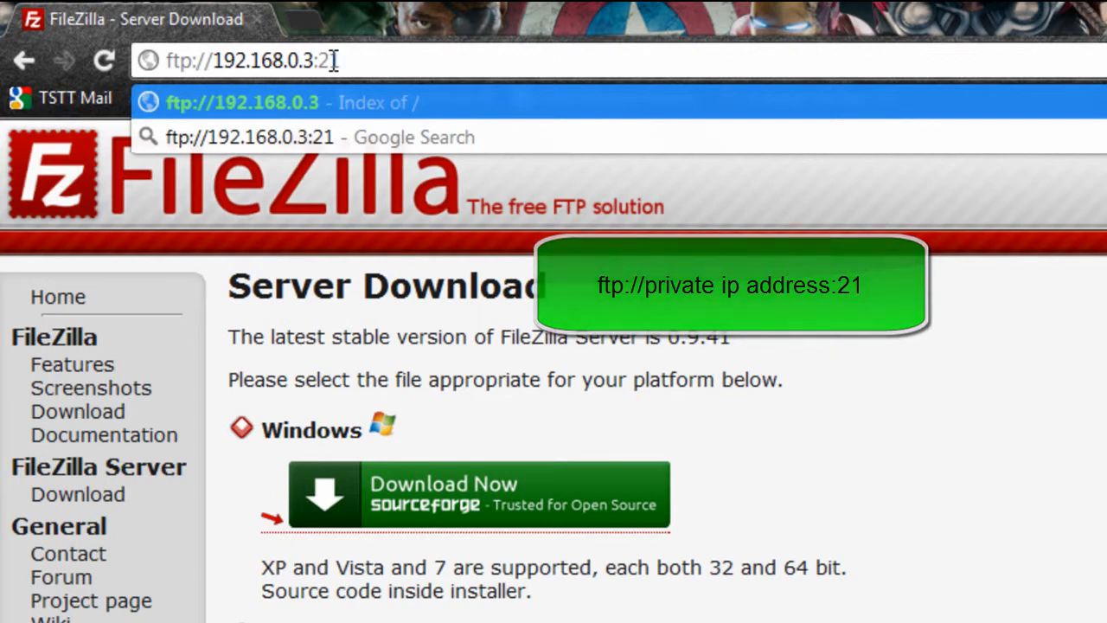
key("Return")
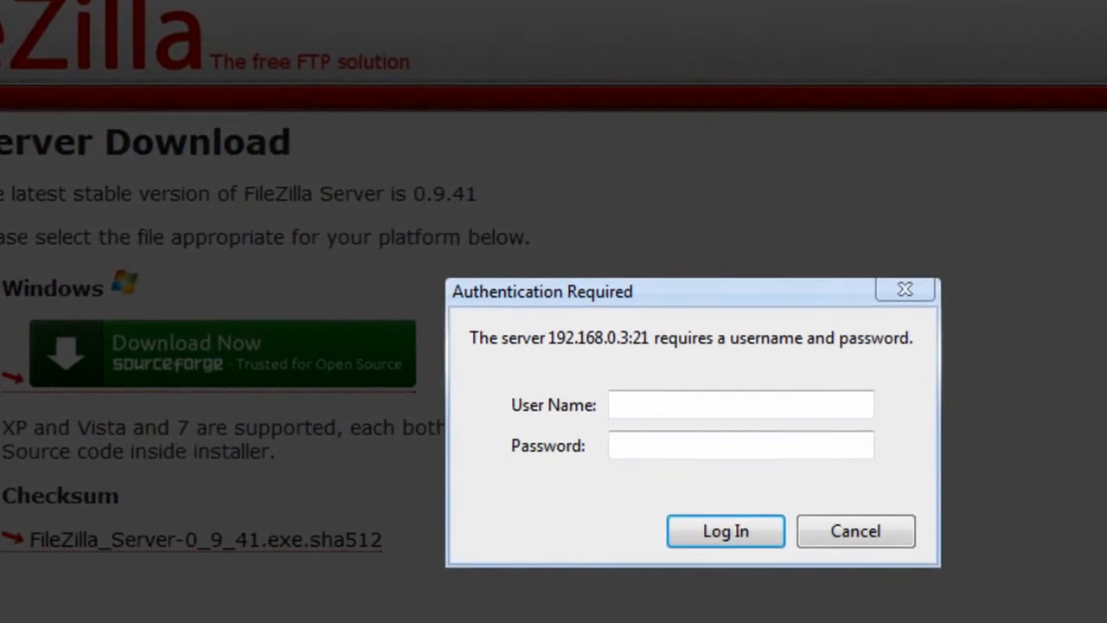
- Log in to the FTP server as admin with the account password
type("admin")
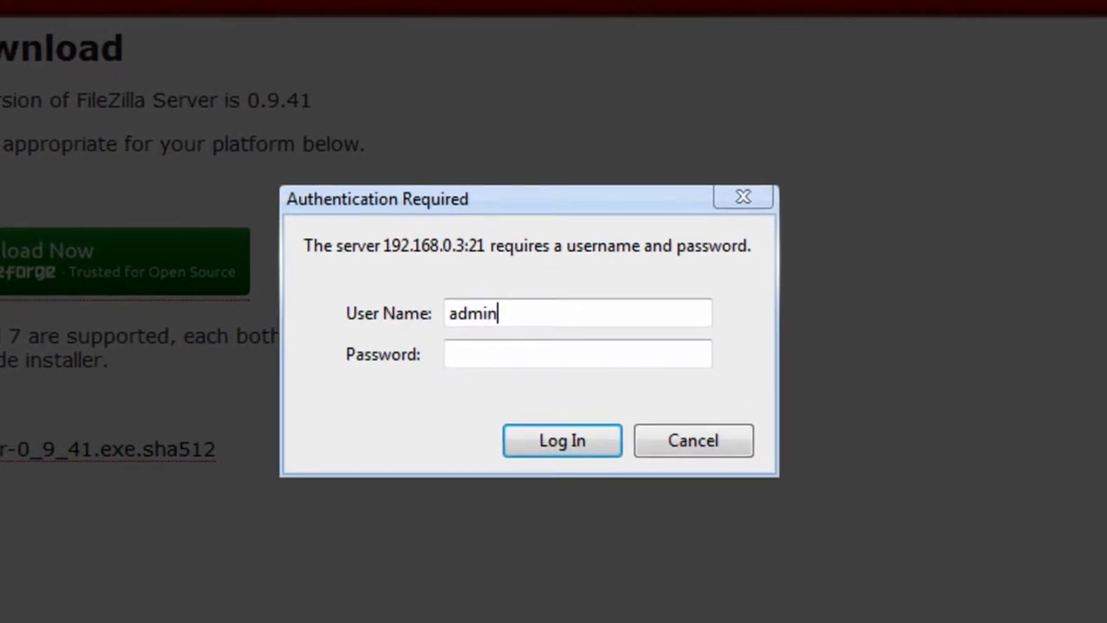
left_click(487, 362)
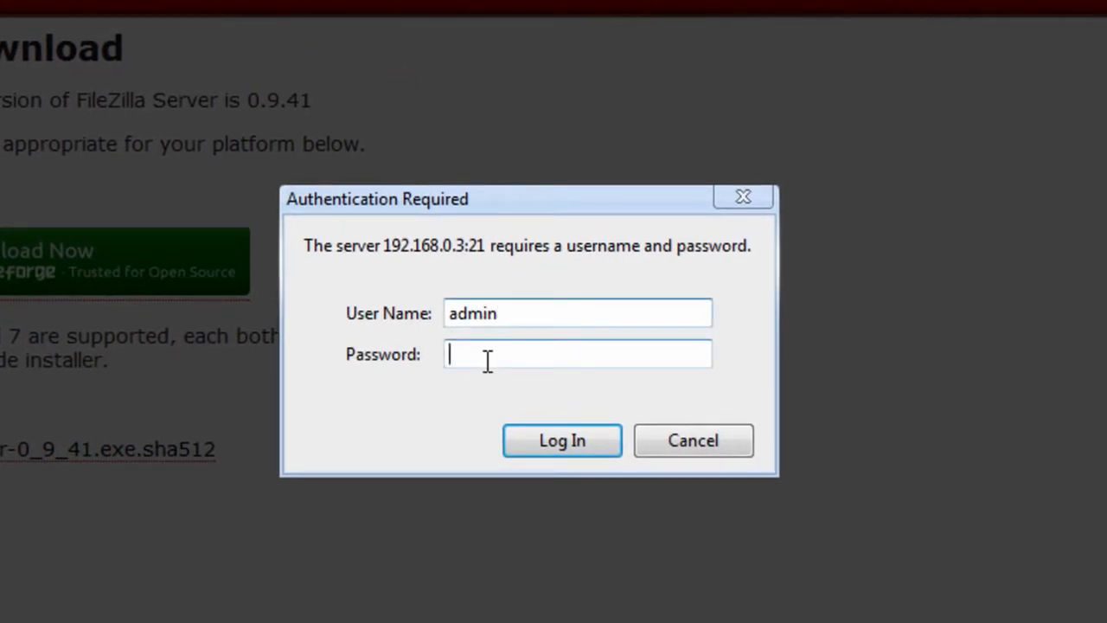
type("*********")
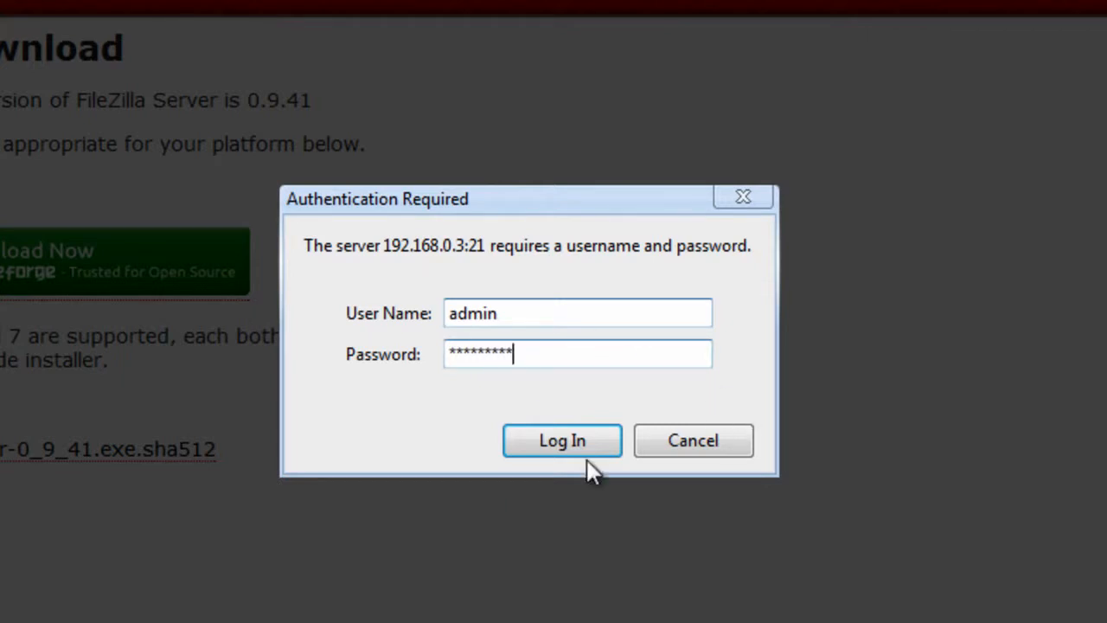
left_click(590, 437)
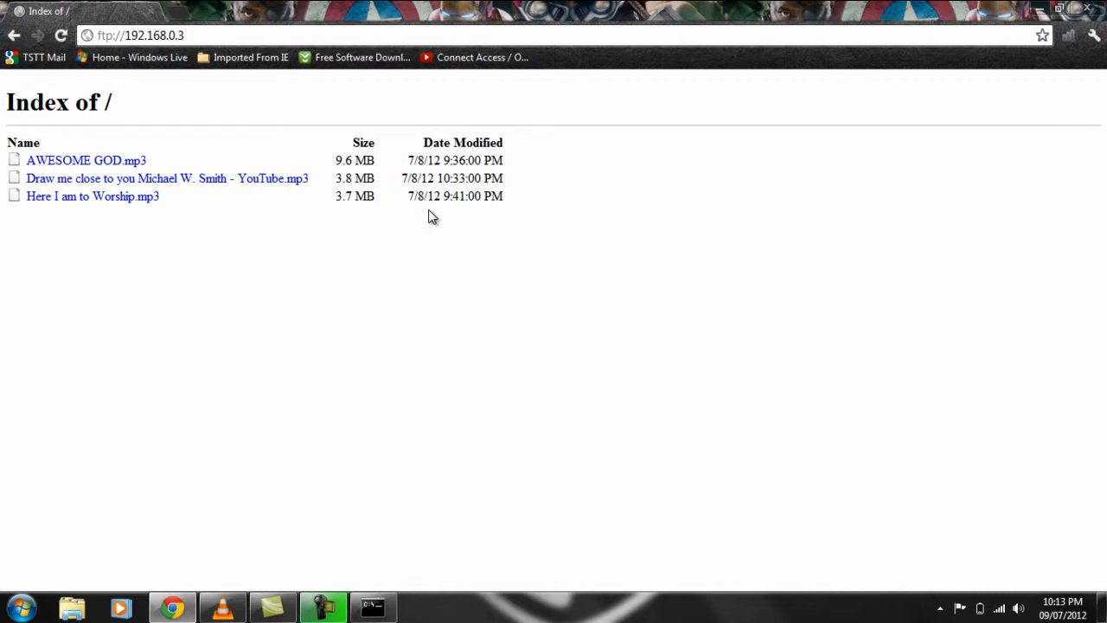
left_click(196, 38)
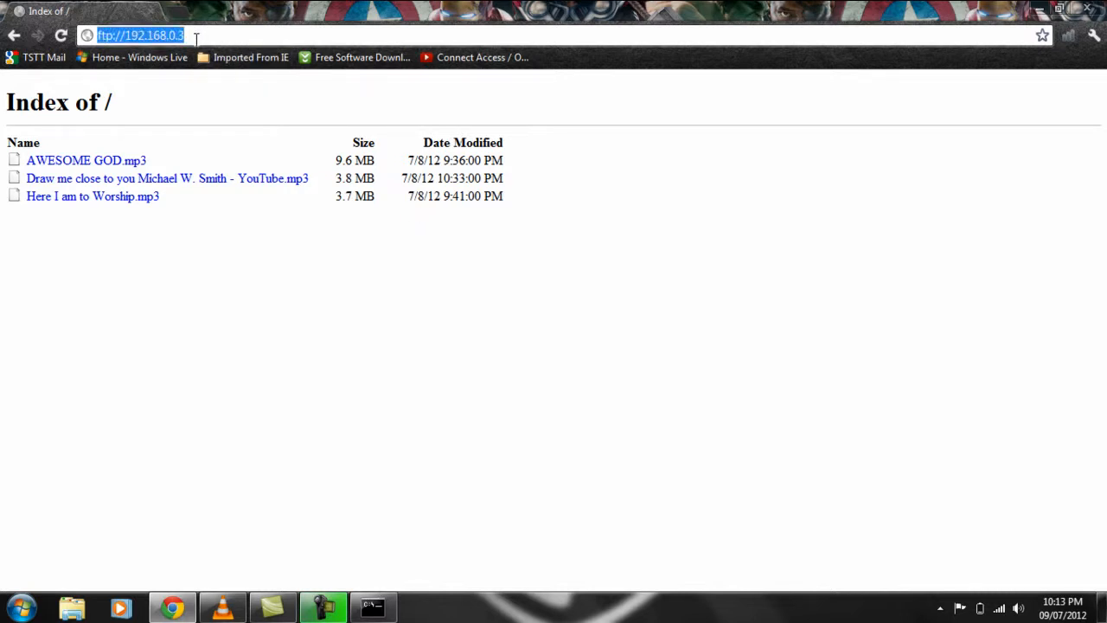
type("ip")
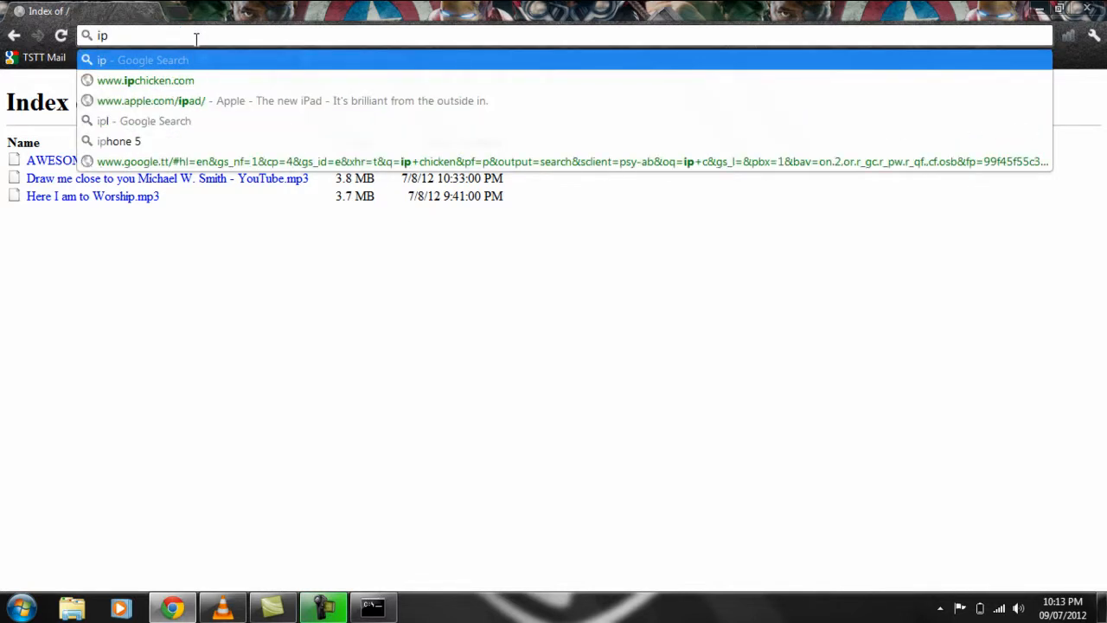
left_click(118, 81)
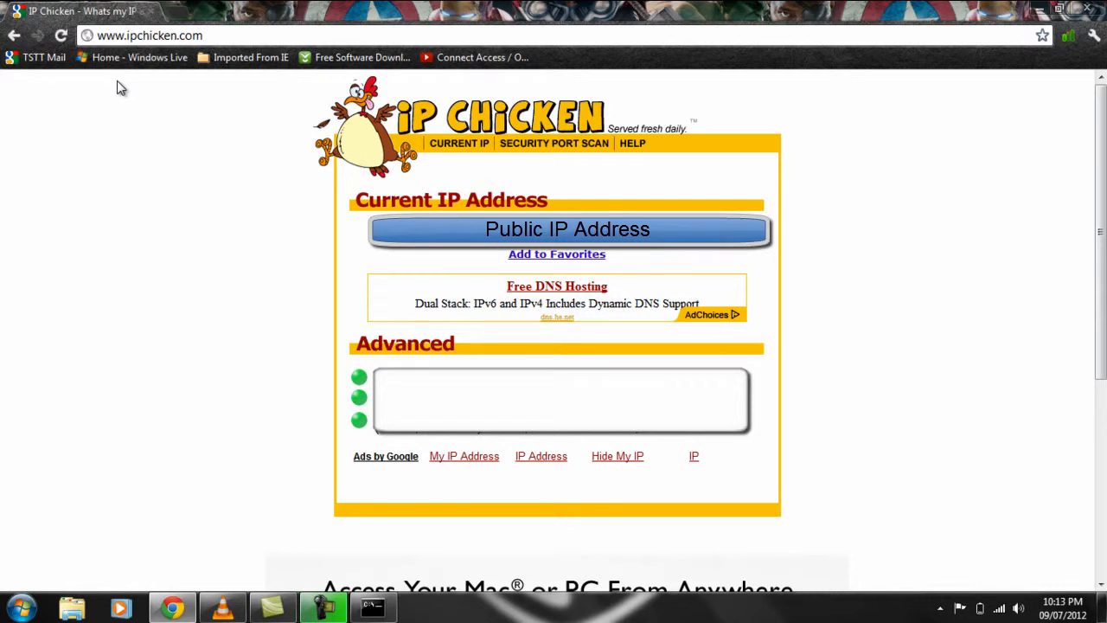
left_click(205, 34)
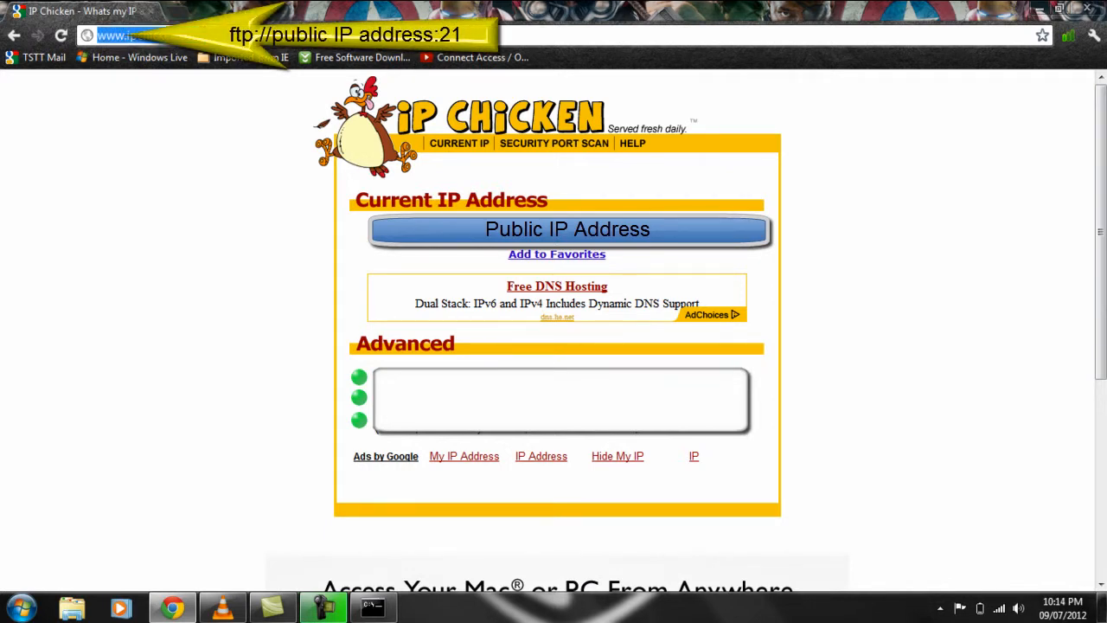
type("ftp")
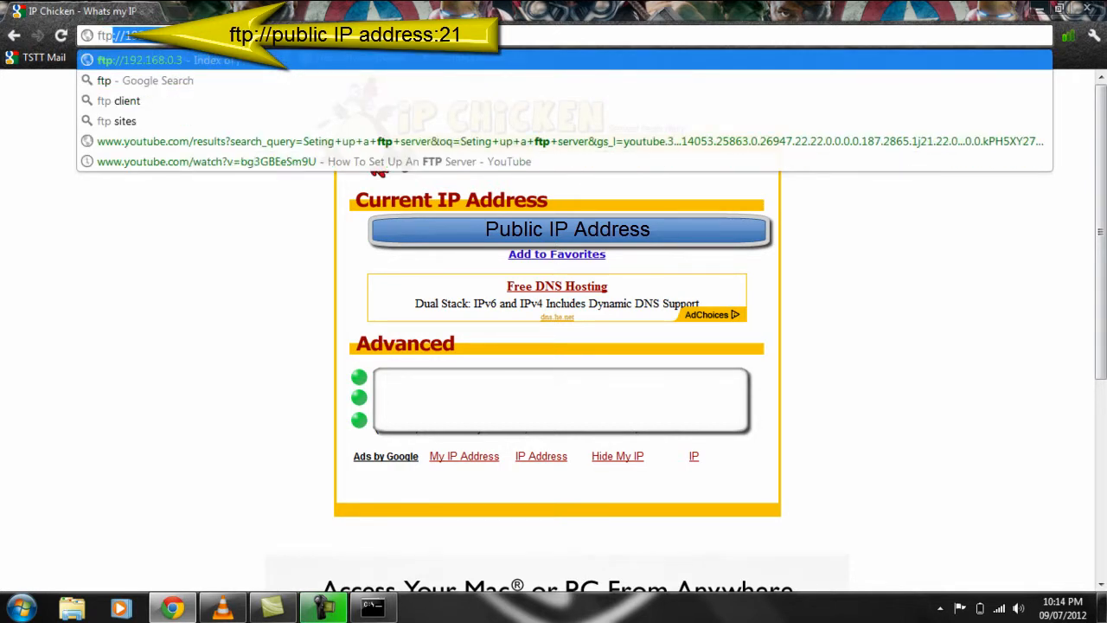